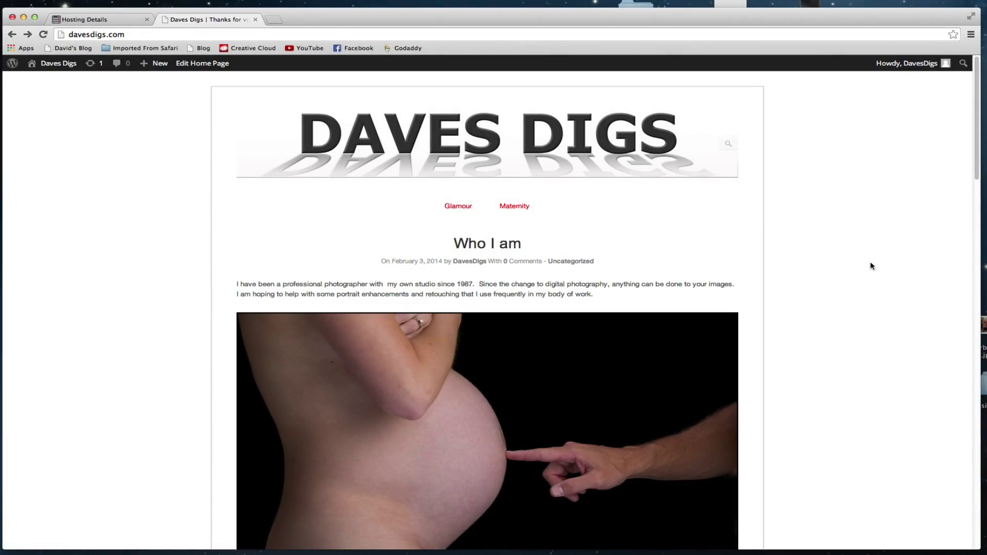
# - Look over the finished davesdigs.com example site, viewing its home page and the Glamour and Maternity pages
pyautogui.scroll(-1, 825, 262)
pyautogui.scroll(-1, 839, 260)
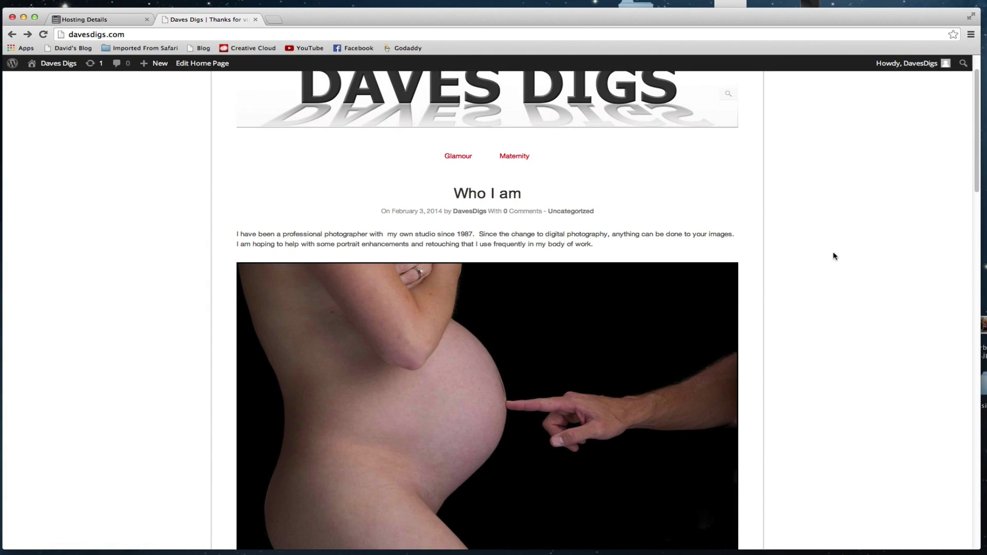
pyautogui.scroll(2, 834, 258)
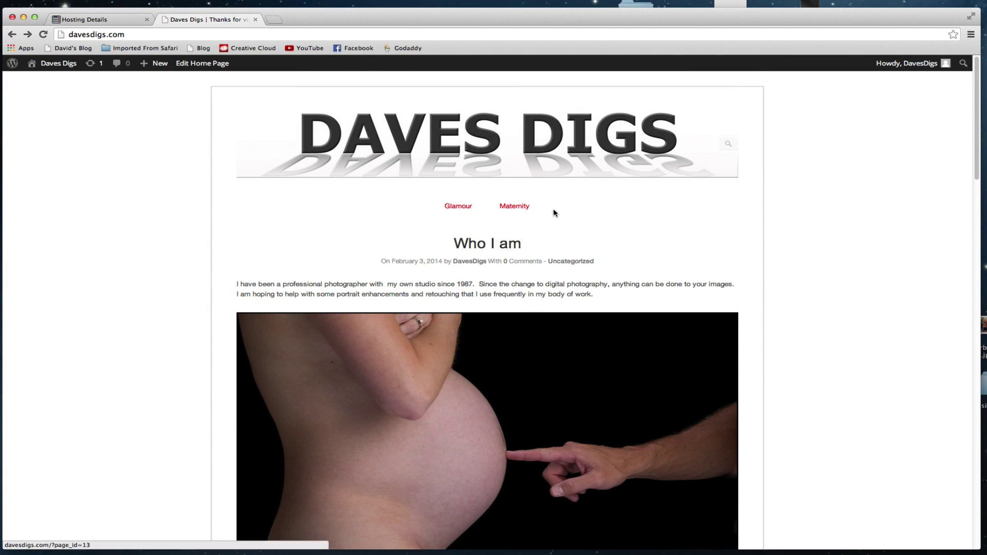
pyautogui.click(467, 211)
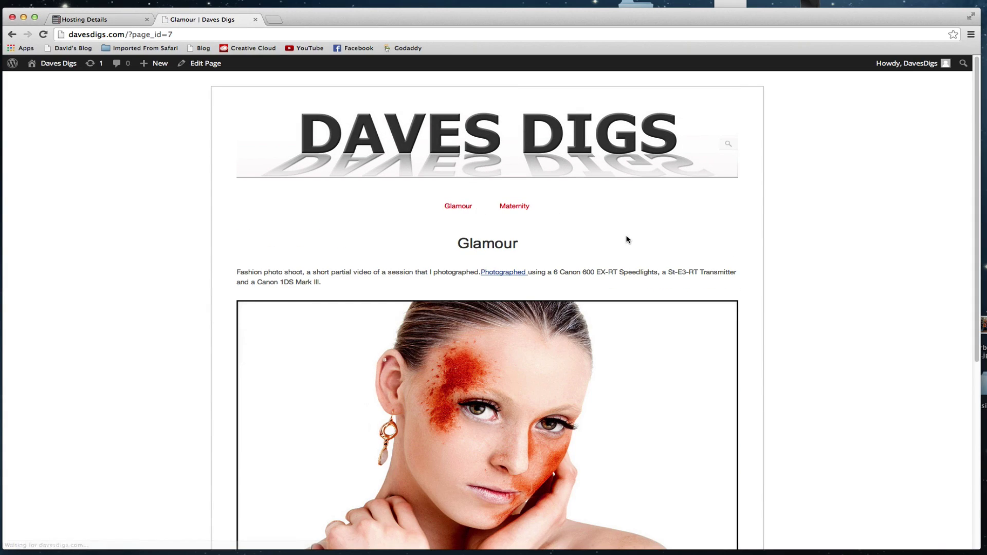
pyautogui.click(514, 207)
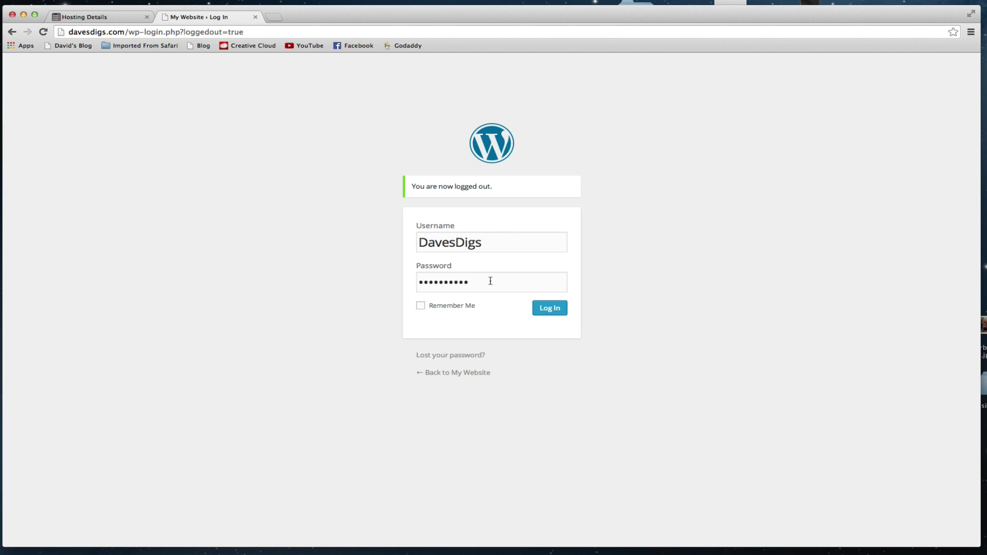
# - Log in to the WordPress admin and check the site's default front page before returning to the dashboard
pyautogui.click(553, 309)
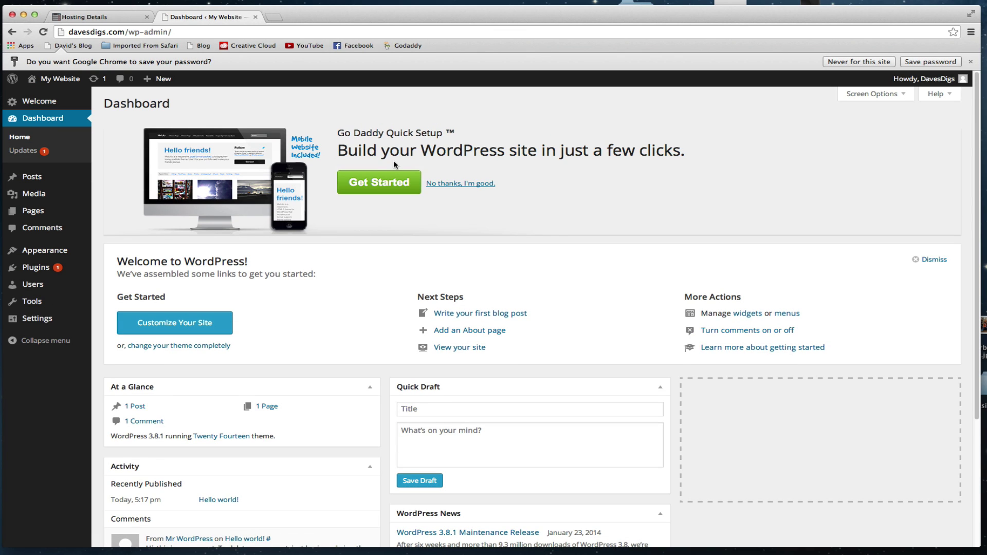
pyautogui.click(62, 80)
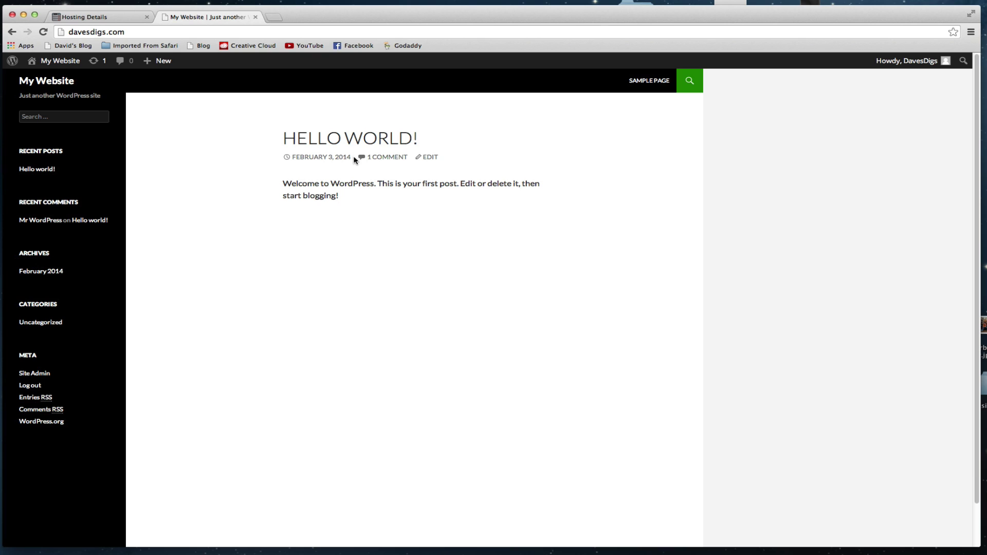
pyautogui.click(69, 61)
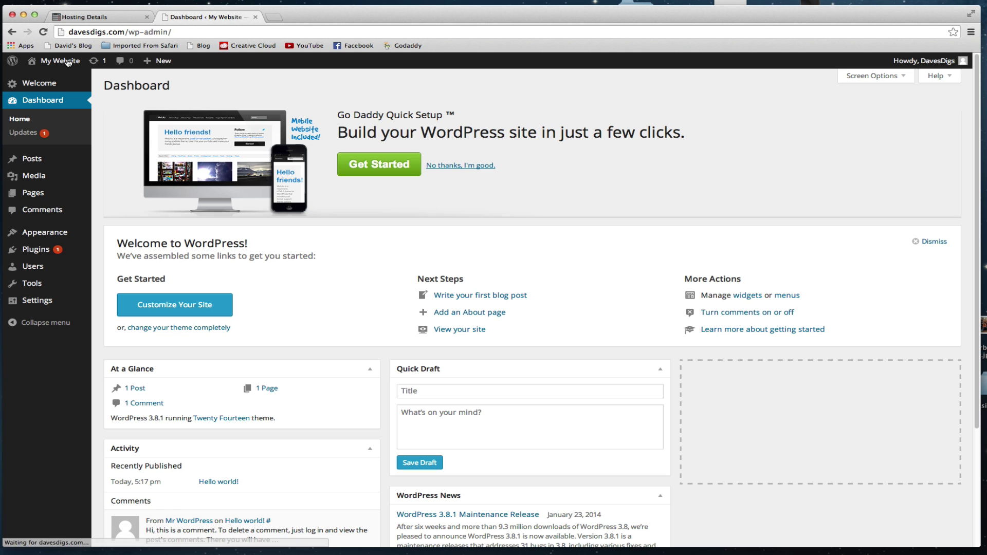
# - Search the WordPress theme installer for "origami"
pyautogui.click(56, 234)
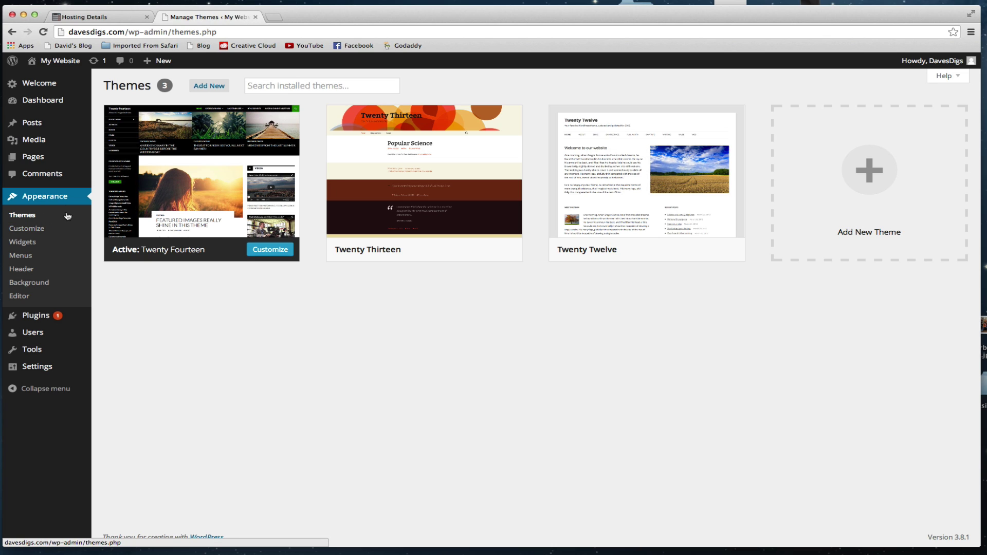
pyautogui.click(29, 215)
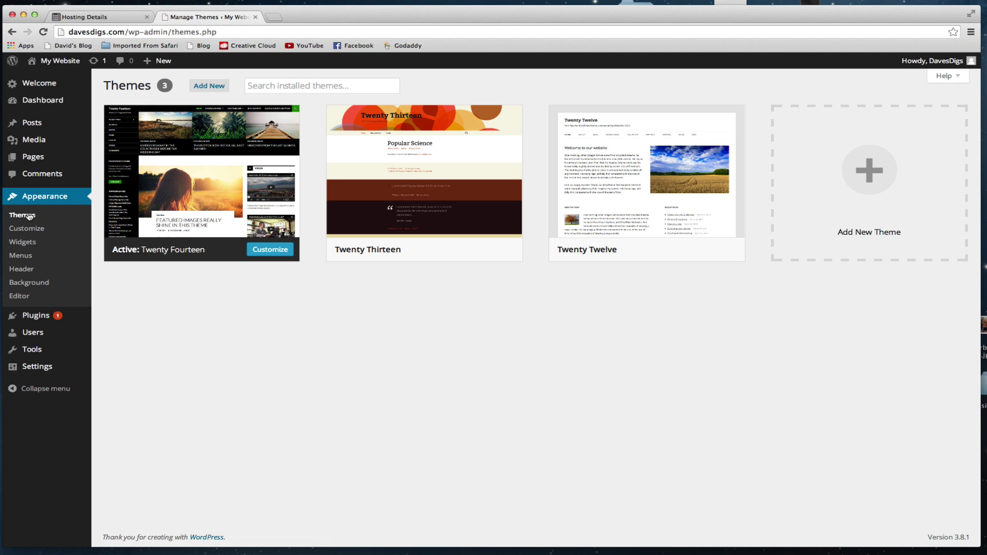
pyautogui.click(215, 86)
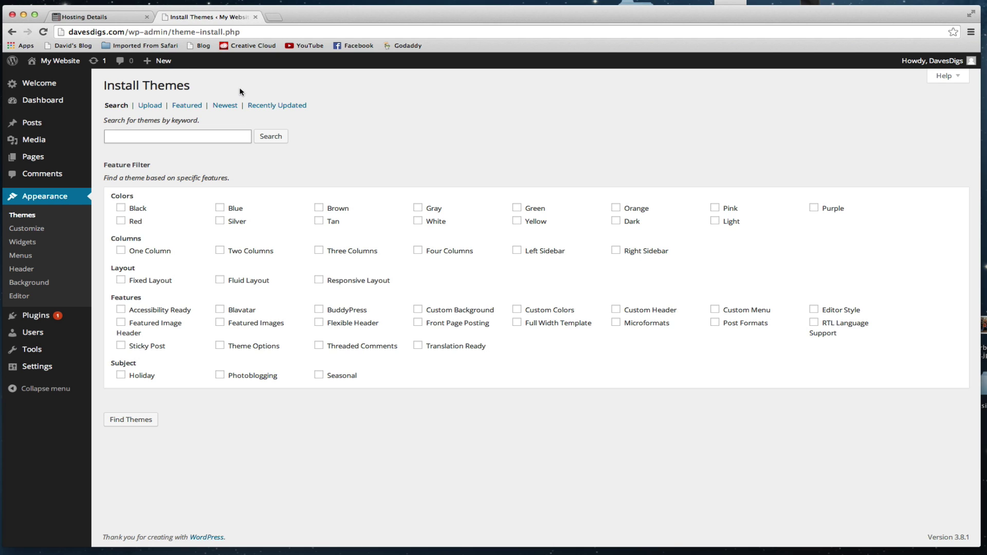
pyautogui.write('oi')
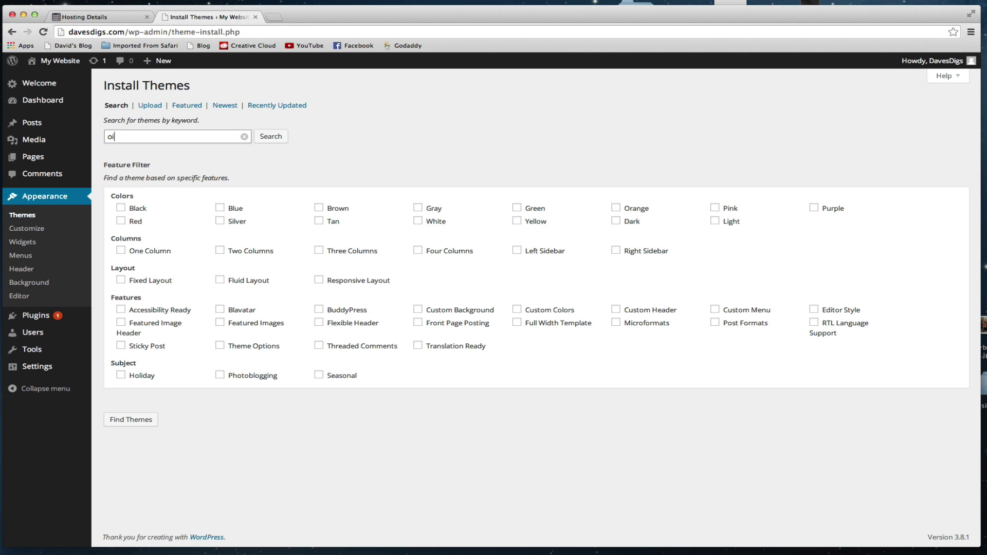
pyautogui.press('BackSpace')
pyautogui.write('r')
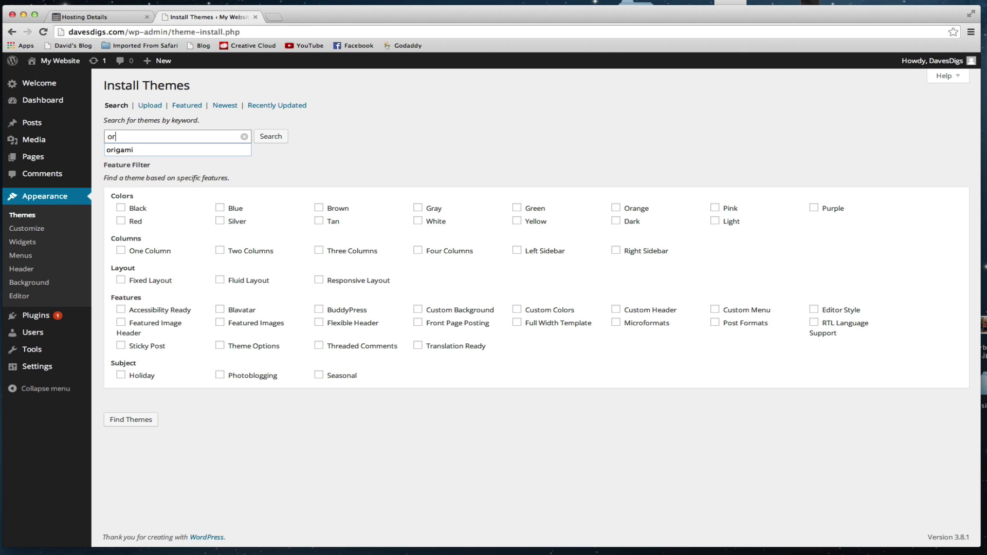
pyautogui.click(201, 150)
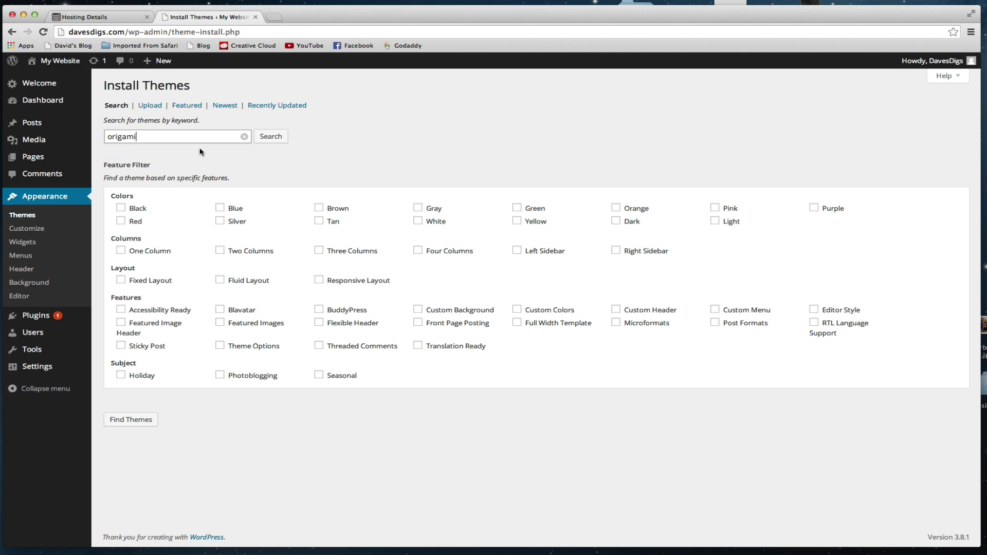
pyautogui.click(274, 137)
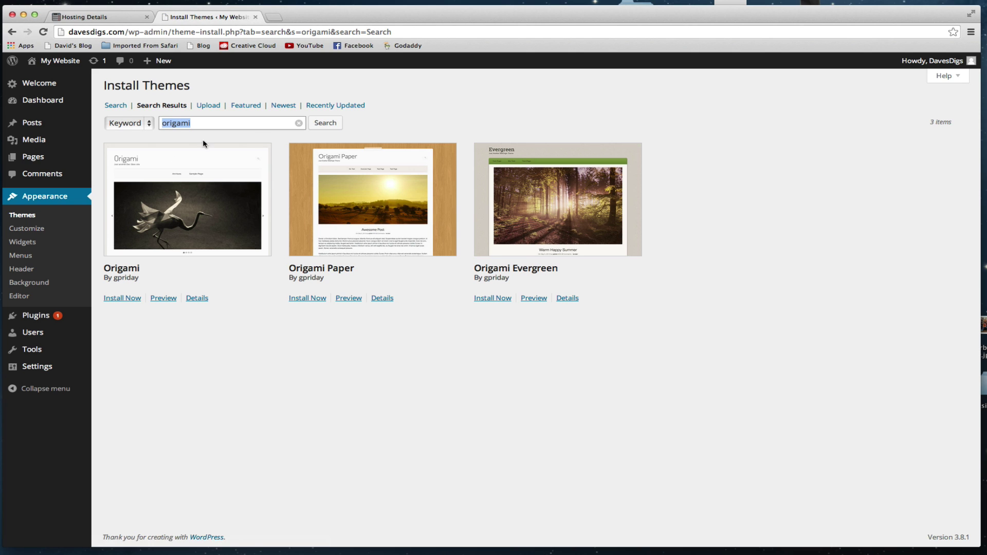
# - Install and activate the Origami theme, and view the site with it applied
pyautogui.click(126, 301)
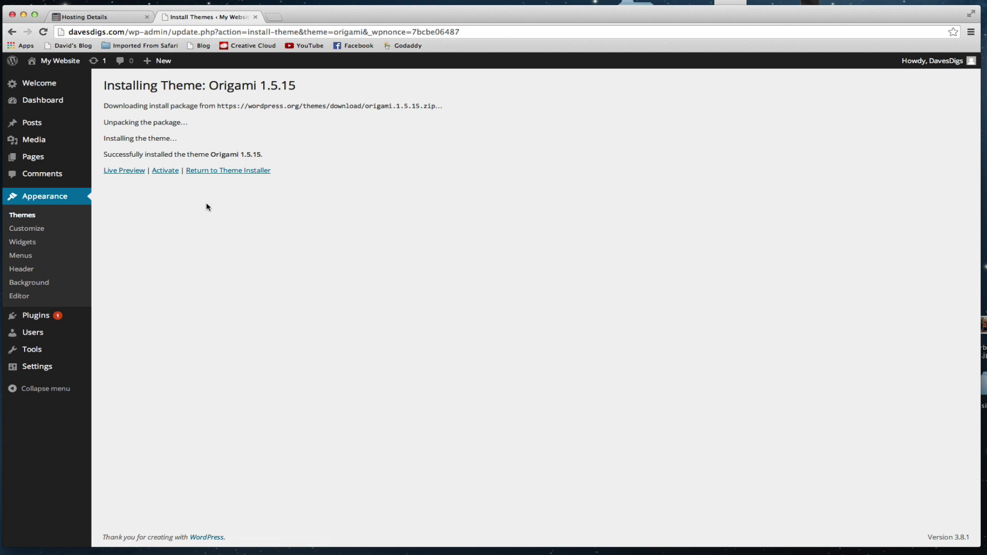
pyautogui.click(165, 172)
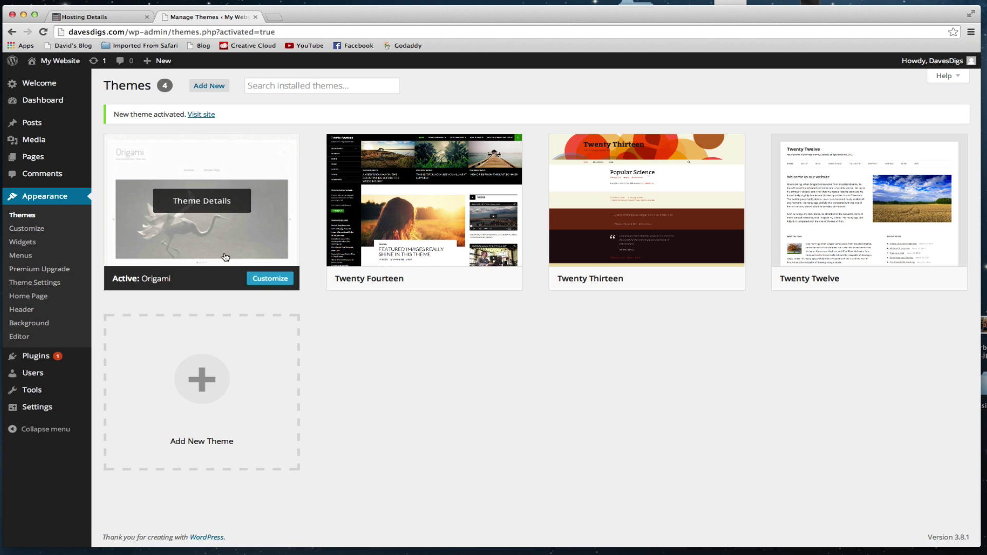
pyautogui.click(70, 63)
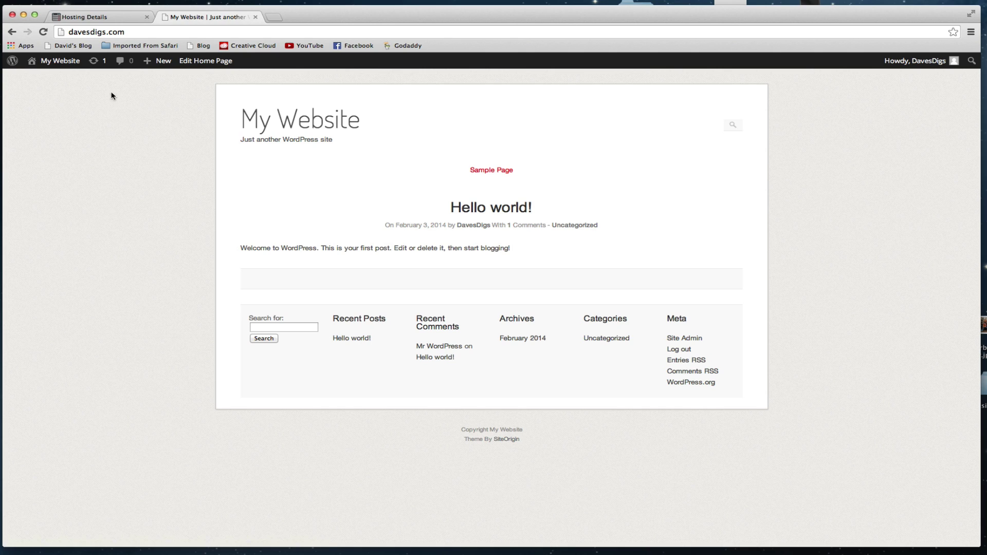
# - Move the Meta, Categories, Archives, Recent Comments, Recent Posts and Search widgets from the Footer to Inactive Widgets, and view the site
pyautogui.moveTo(62, 62)
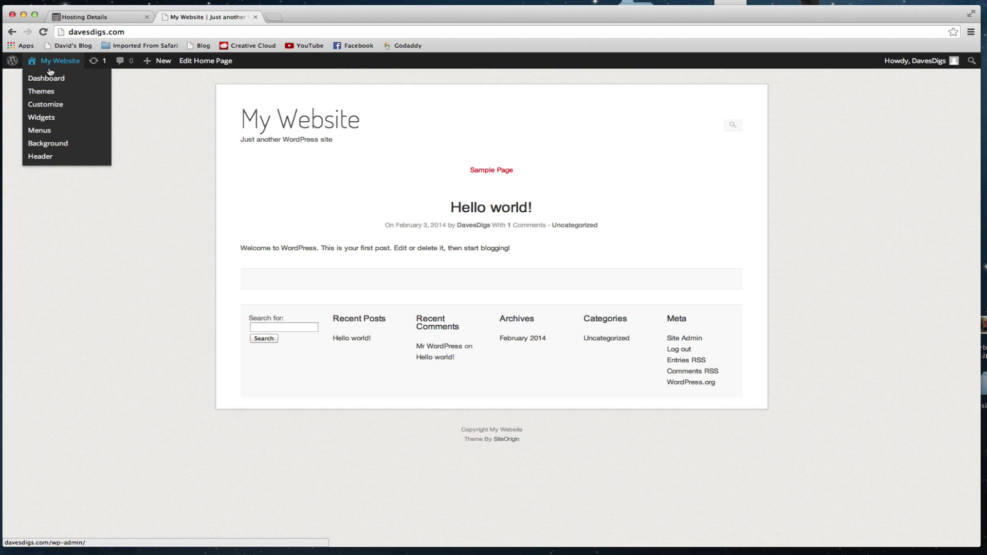
pyautogui.click(43, 118)
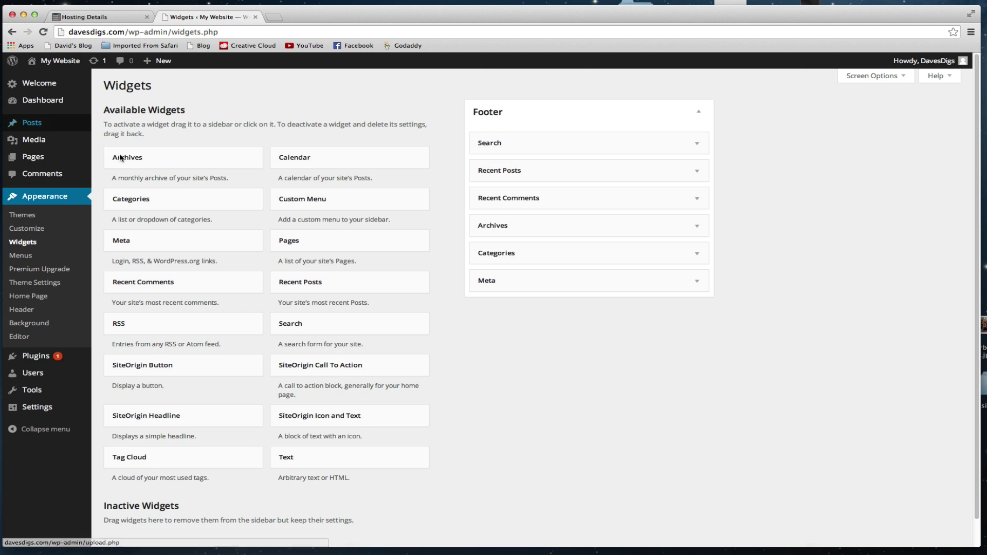
pyautogui.scroll(-1, 451, 286)
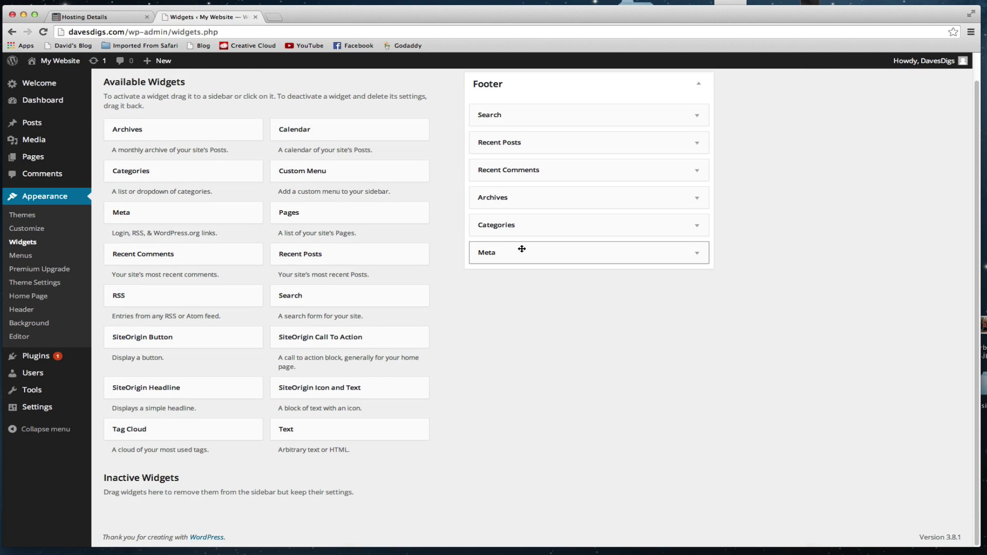
pyautogui.moveTo(522, 250); pyautogui.dragTo(169, 506)
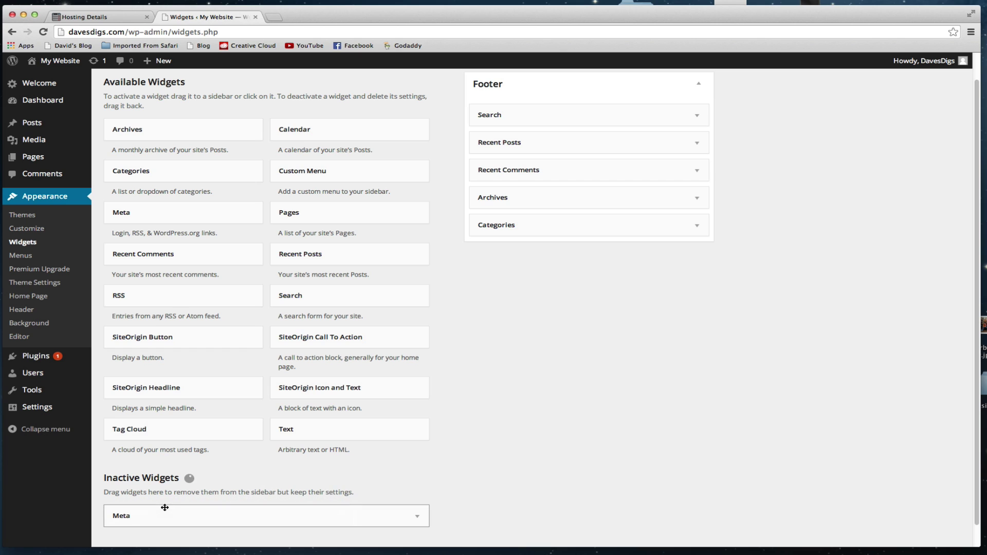
pyautogui.moveTo(543, 226); pyautogui.dragTo(198, 517)
pyautogui.moveTo(513, 197); pyautogui.dragTo(188, 478)
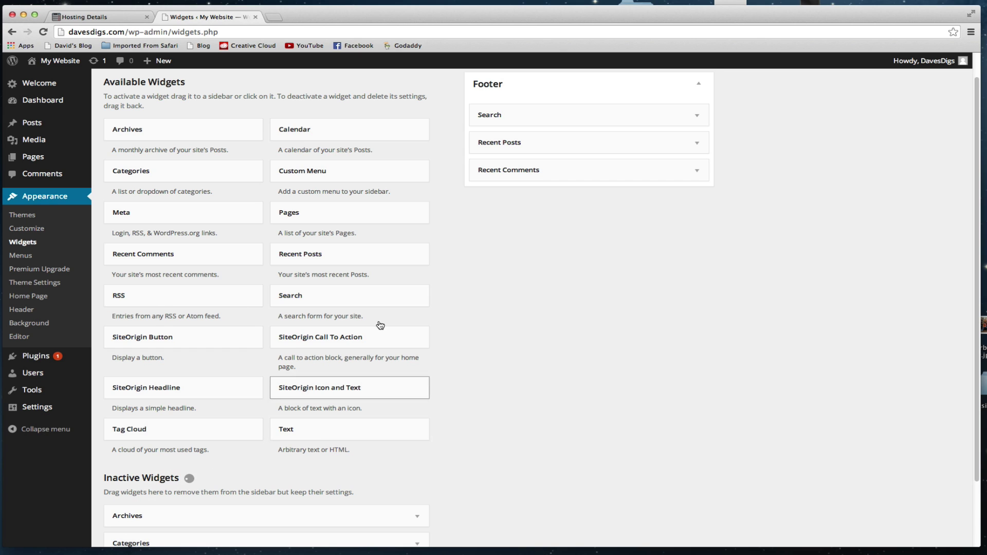
pyautogui.moveTo(524, 173); pyautogui.dragTo(188, 479)
pyautogui.moveTo(523, 143); pyautogui.dragTo(189, 479)
pyautogui.moveTo(514, 119); pyautogui.dragTo(167, 504)
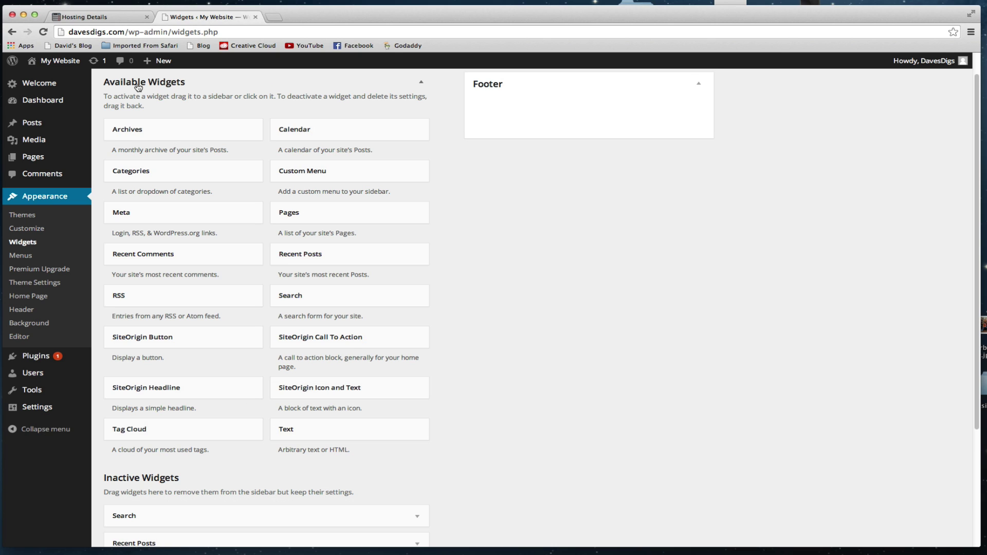
pyautogui.click(72, 62)
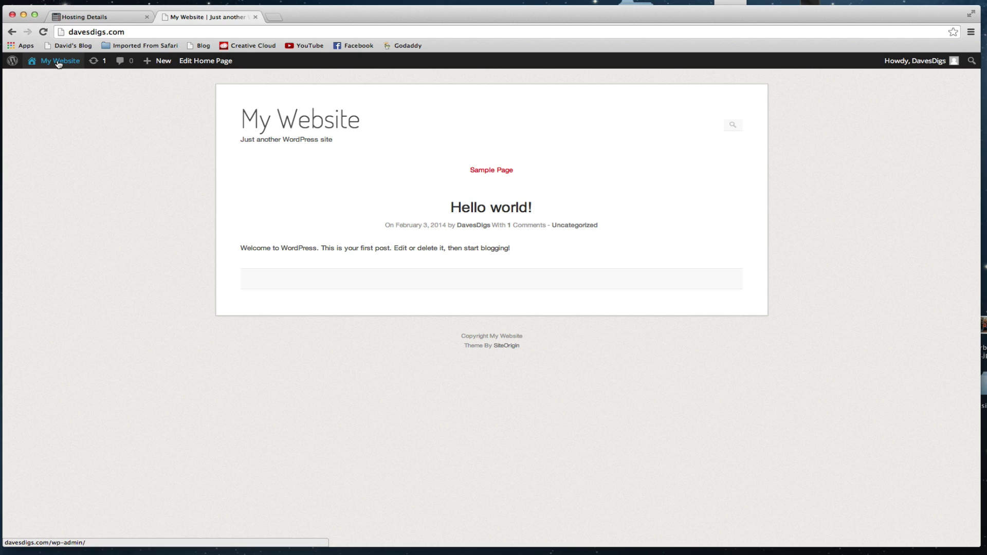
# - Replace the Origami theme's background image with the plain white image file from the desktop
pyautogui.moveTo(58, 64)
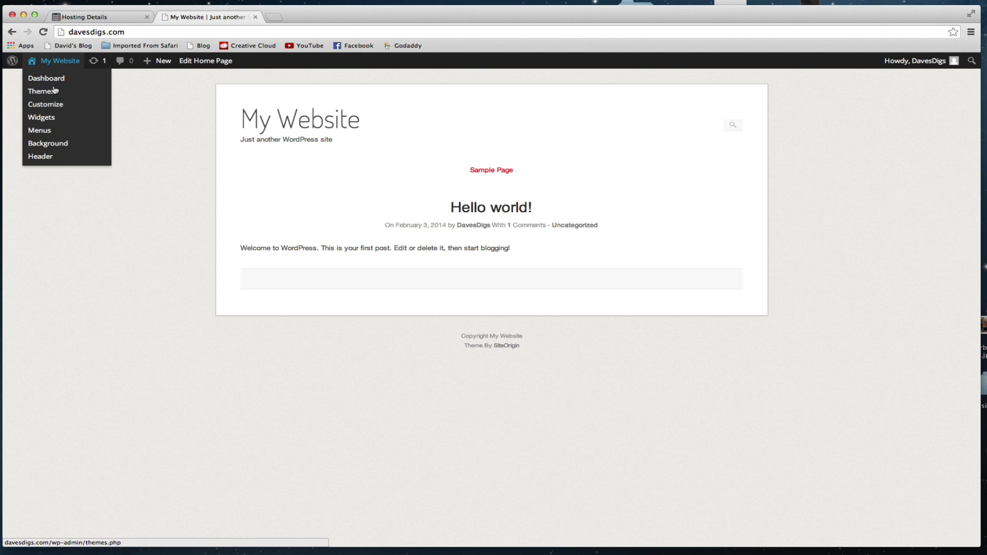
pyautogui.click(46, 104)
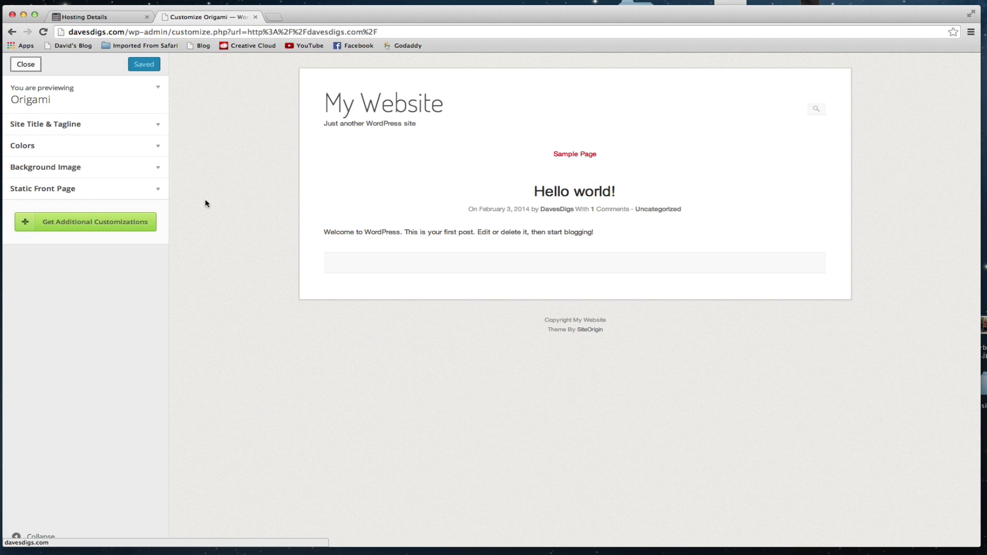
pyautogui.click(123, 172)
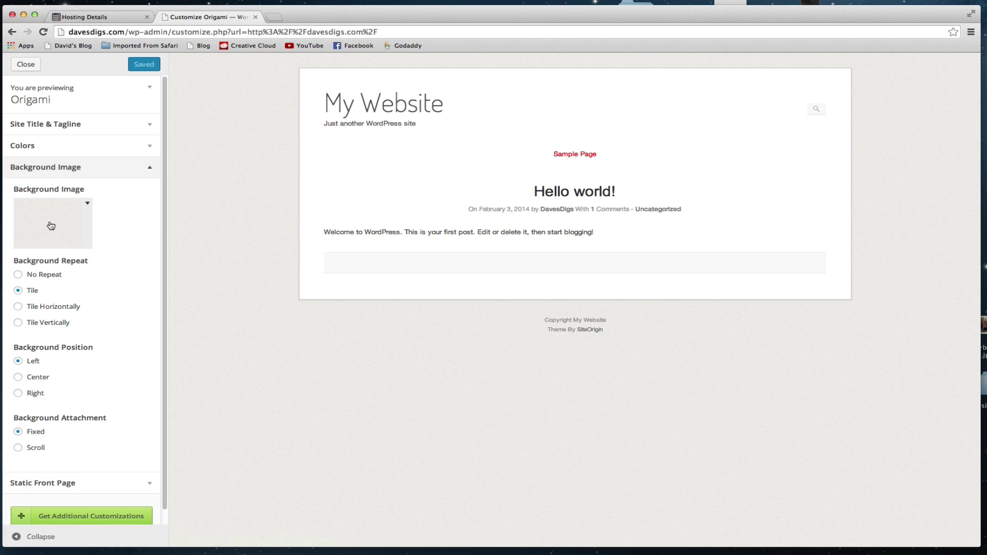
pyautogui.click(51, 226)
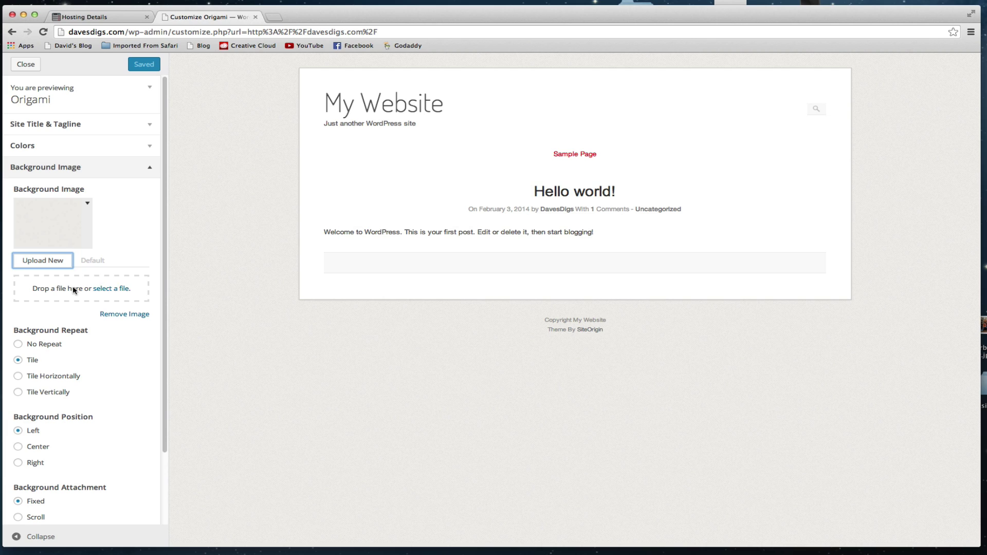
pyautogui.press('super+Tab')
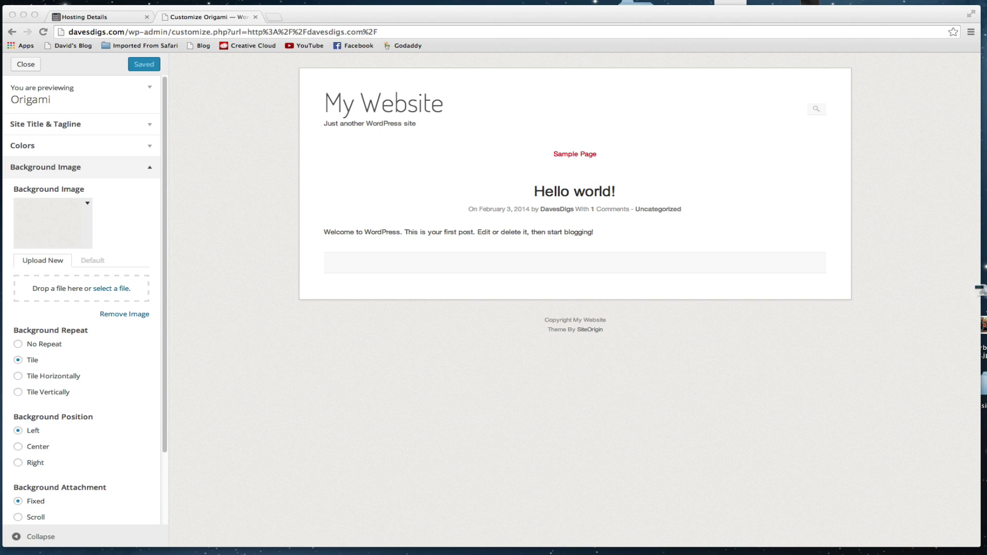
pyautogui.moveTo(983, 292); pyautogui.dragTo(84, 288)
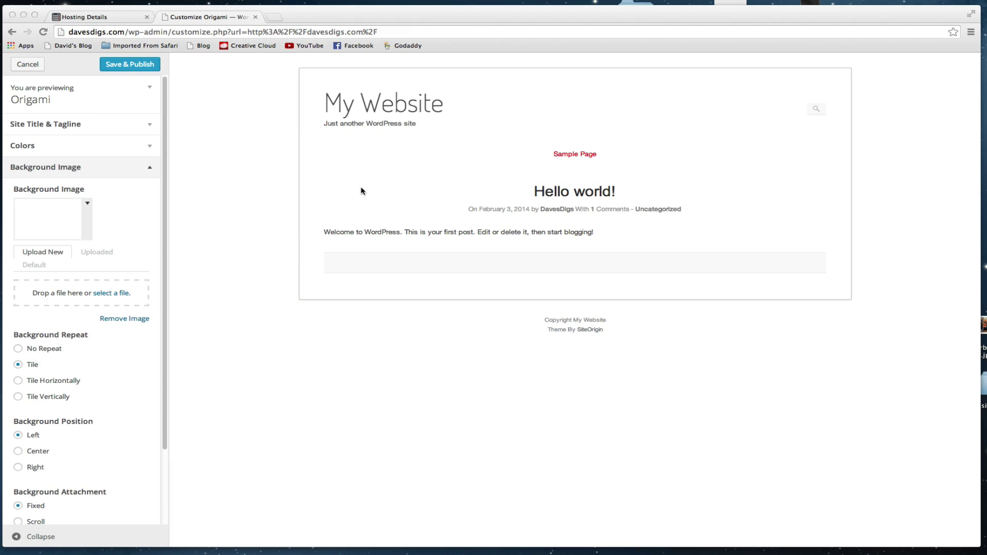
# - Set the site title to "Daves Digs"
pyautogui.click(148, 124)
pyautogui.click(149, 124)
pyautogui.click(124, 161)
pyautogui.press('super+a')
pyautogui.write('Daves')
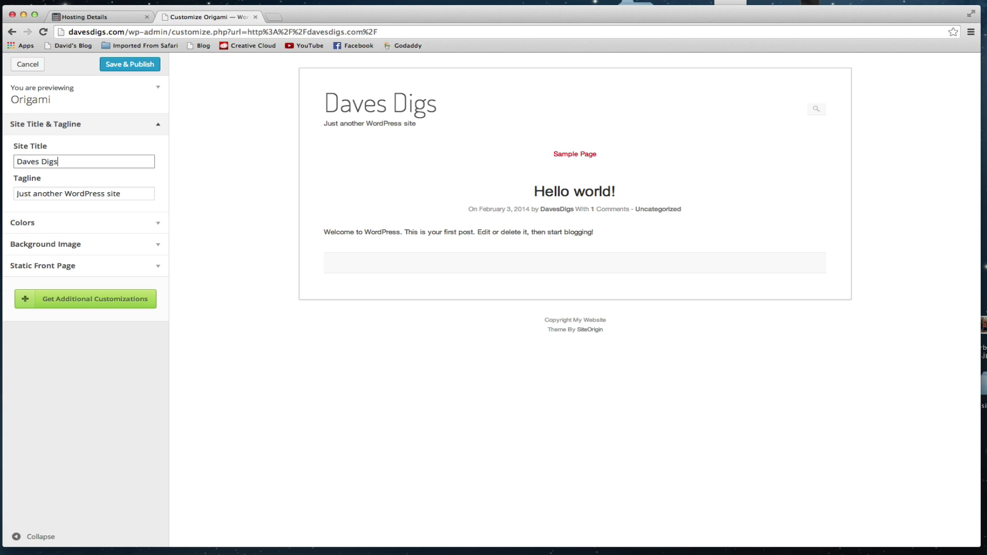
# - Set the tagline to "Thanks for visiting my website" and publish the theme customizations
pyautogui.moveTo(137, 193); pyautogui.dragTo(15, 196)
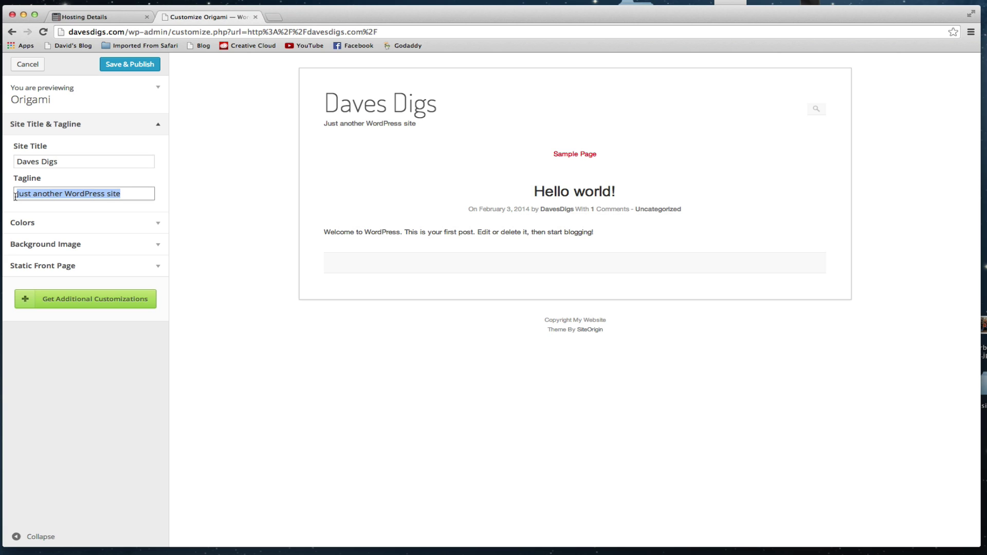
pyautogui.write('Thank')
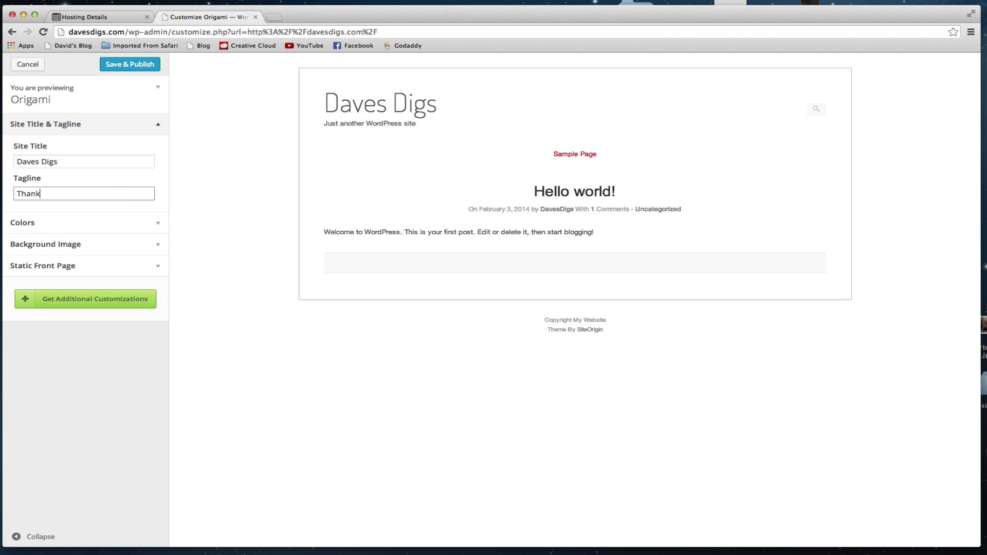
pyautogui.write('s for visiting my website')
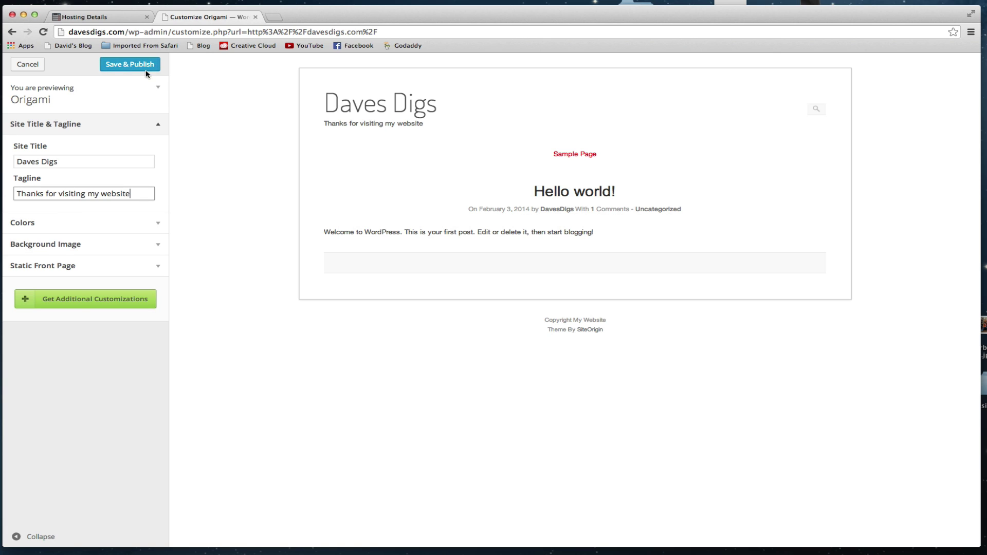
pyautogui.click(130, 64)
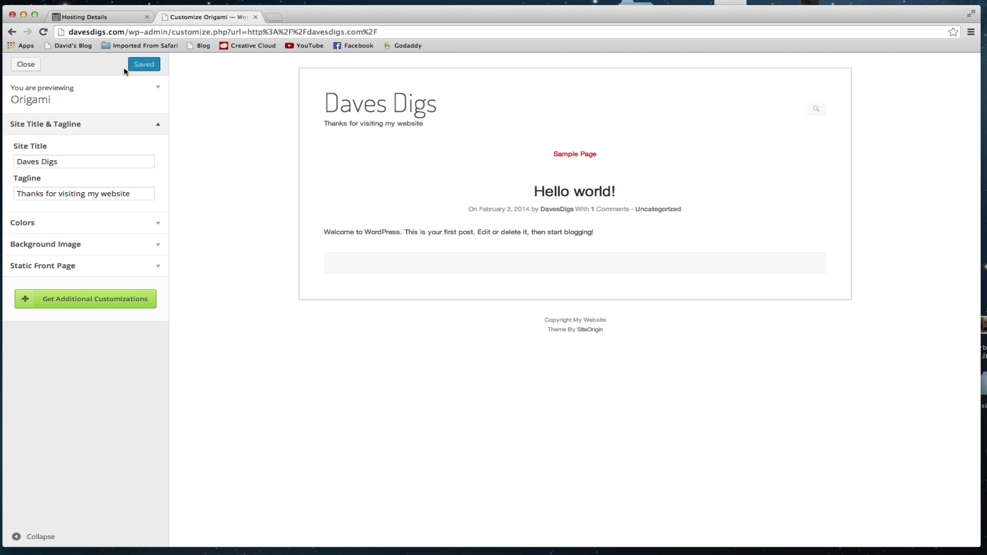
# - Leave the customizer, enable Center Logo in the Origami theme's display settings, save the settings, and view the site
pyautogui.click(24, 65)
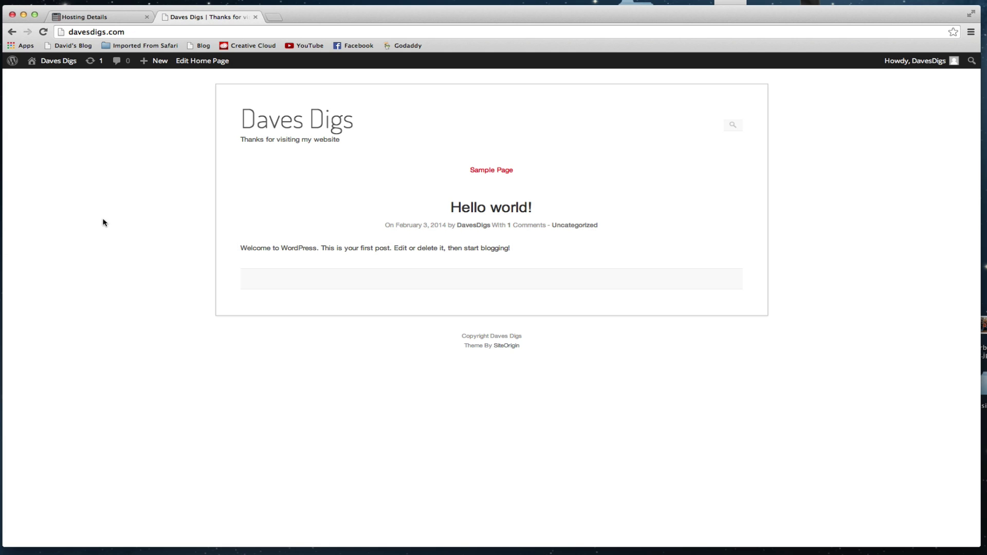
pyautogui.click(56, 77)
pyautogui.moveTo(52, 297)
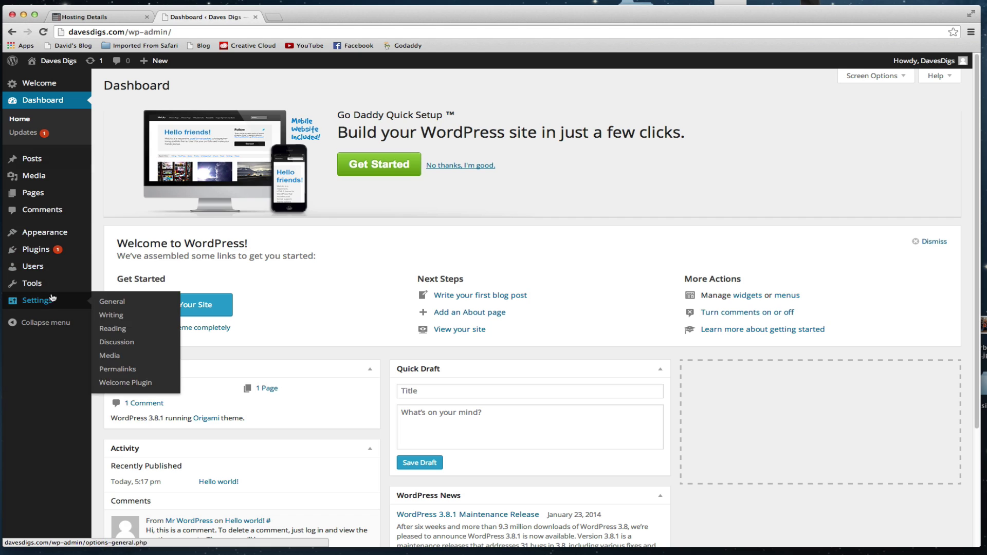
pyautogui.click(39, 236)
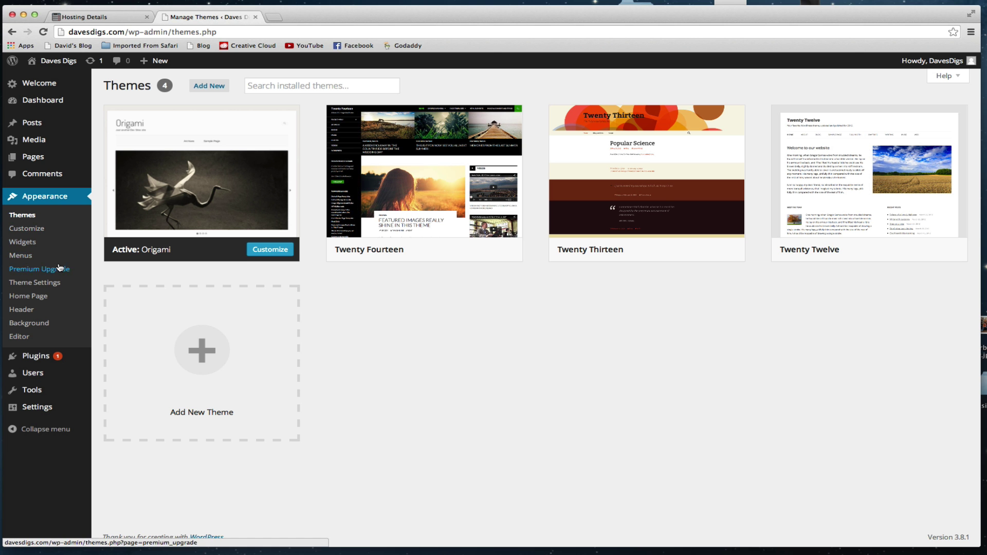
pyautogui.click(51, 286)
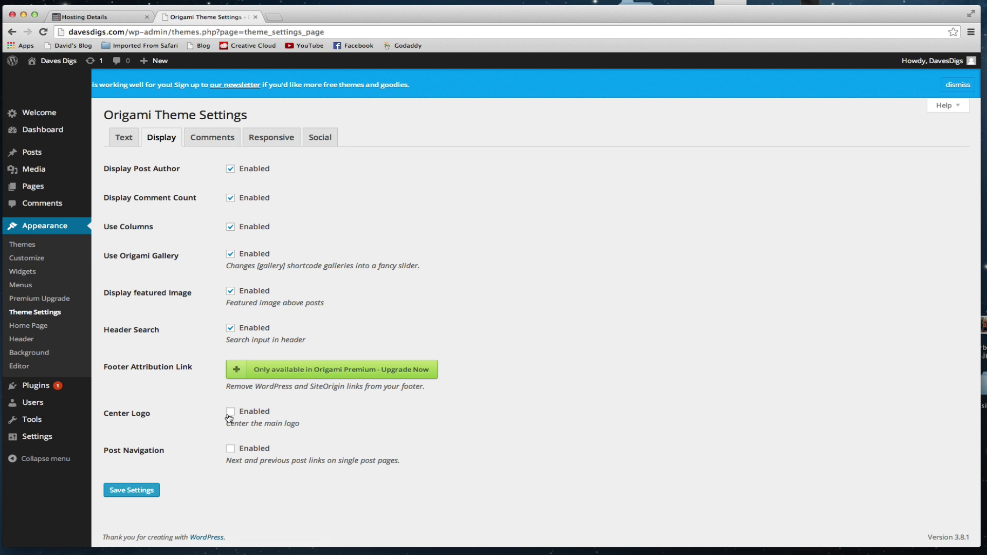
pyautogui.click(135, 490)
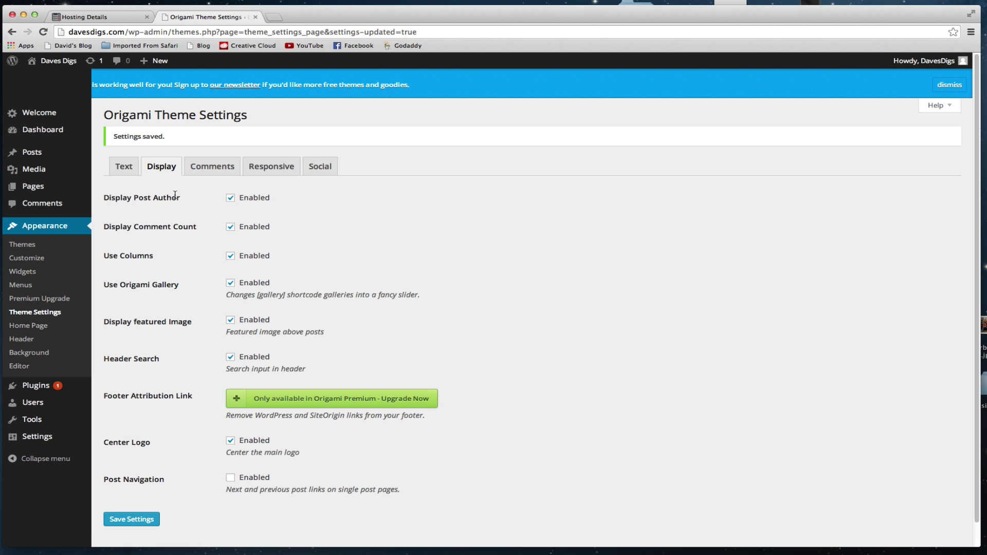
pyautogui.click(47, 76)
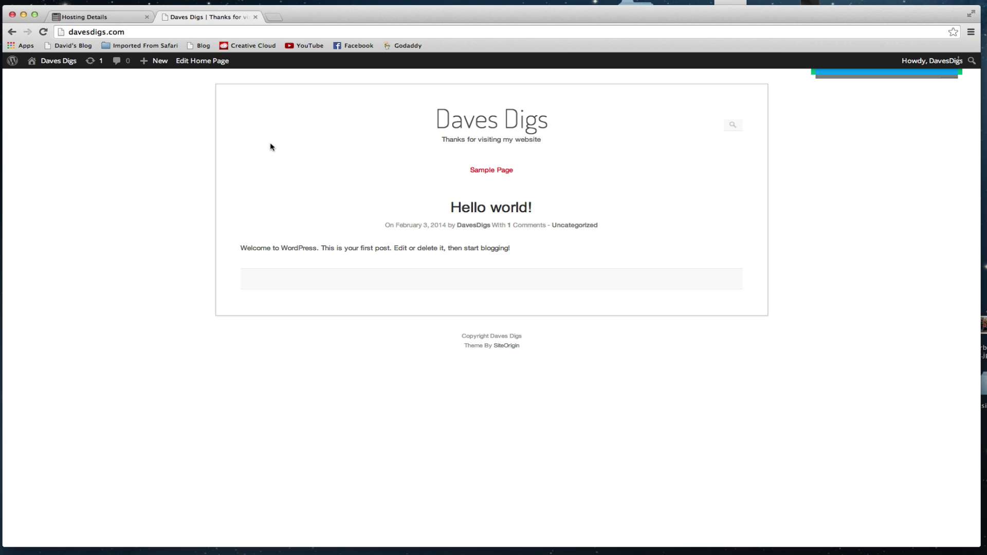
# - Move the Sample Page to the trash from the site's list of pages
pyautogui.moveTo(58, 62)
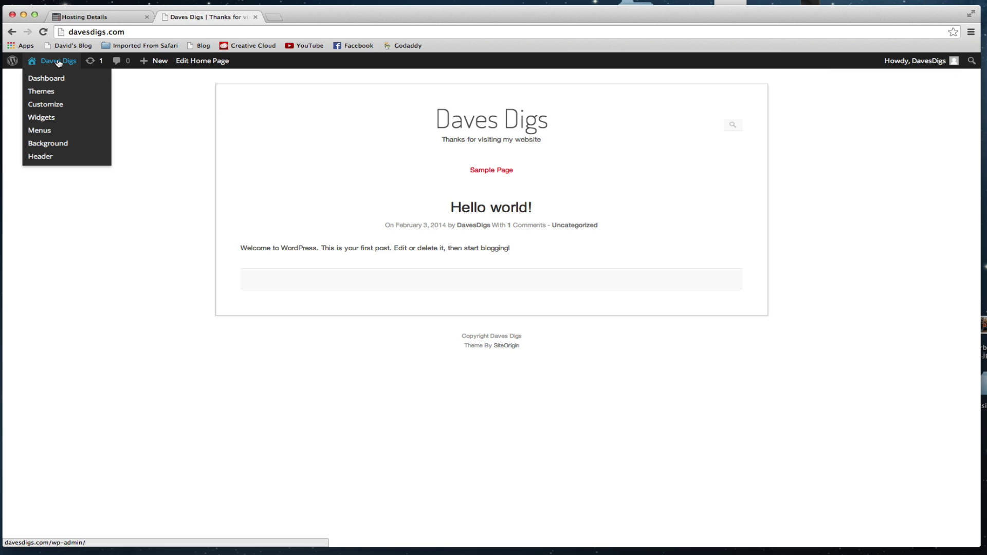
pyautogui.click(45, 79)
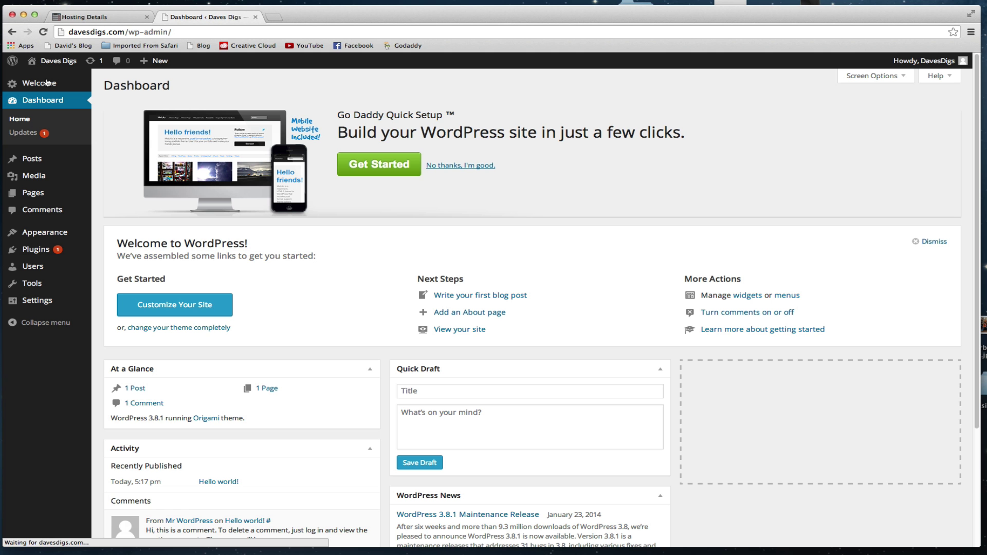
pyautogui.moveTo(38, 162)
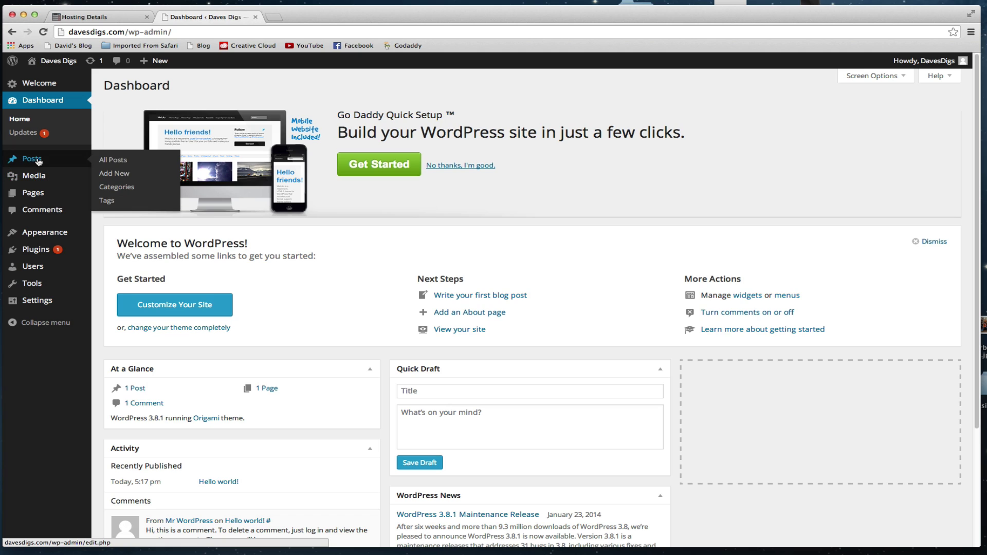
pyautogui.click(34, 192)
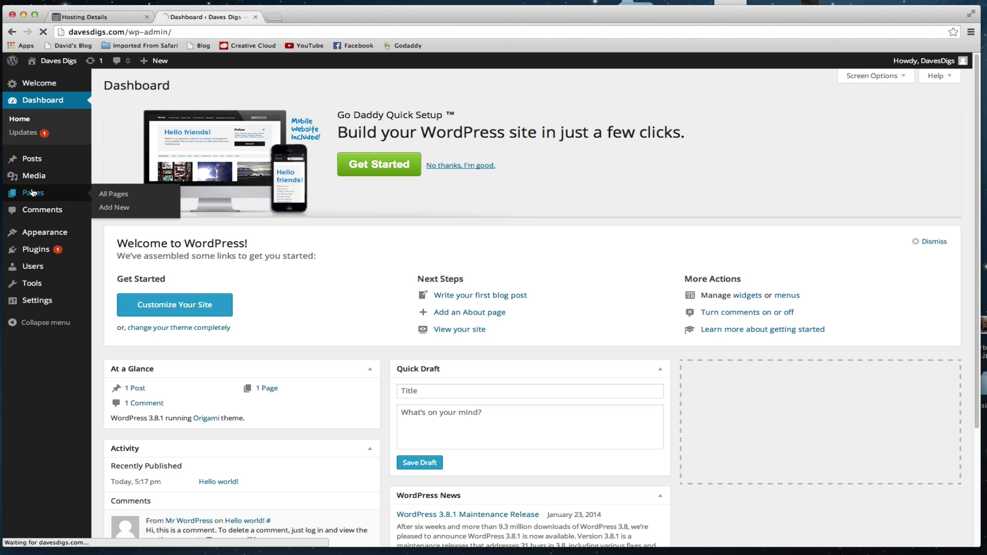
pyautogui.moveTo(168, 159)
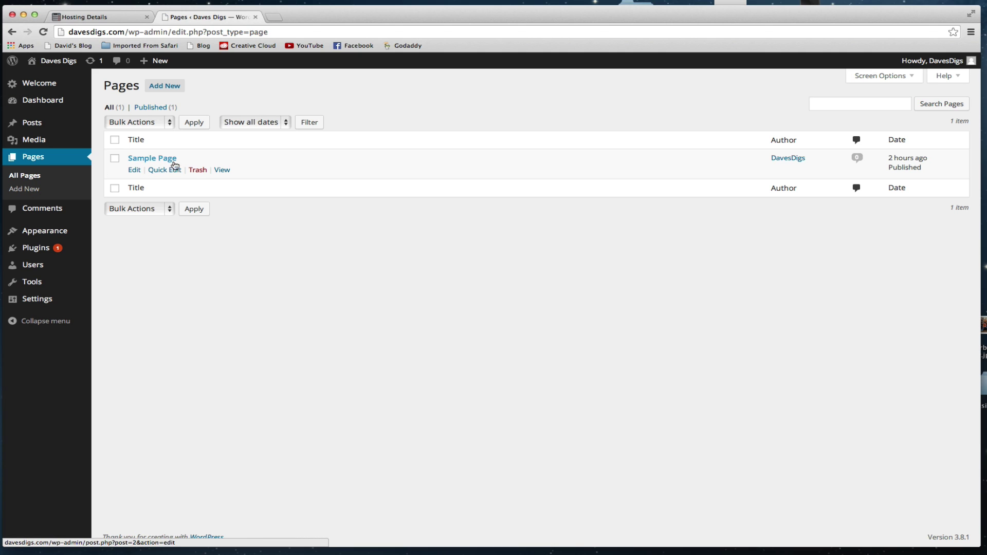
pyautogui.click(198, 170)
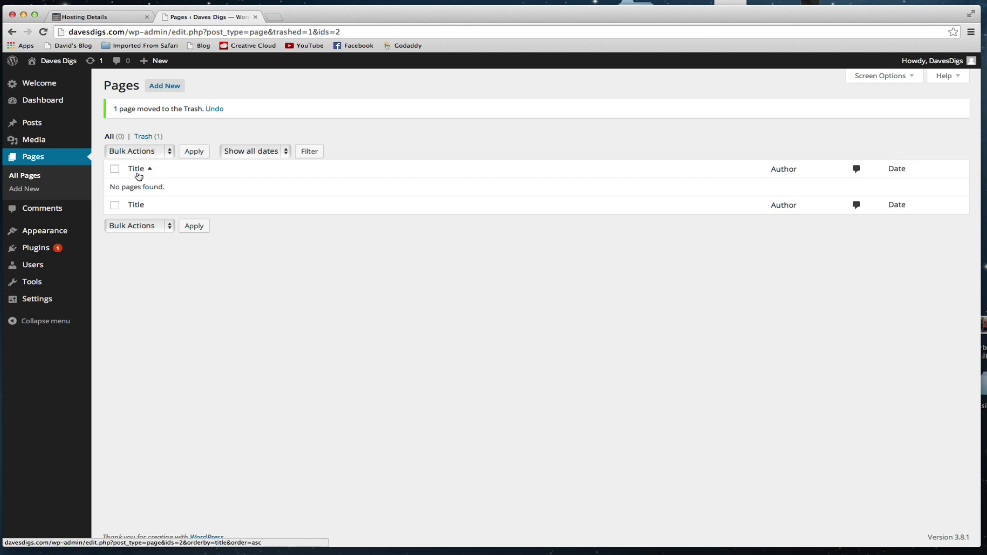
# - Move the "Hello world!" post to the trash and view the site
pyautogui.moveTo(41, 125)
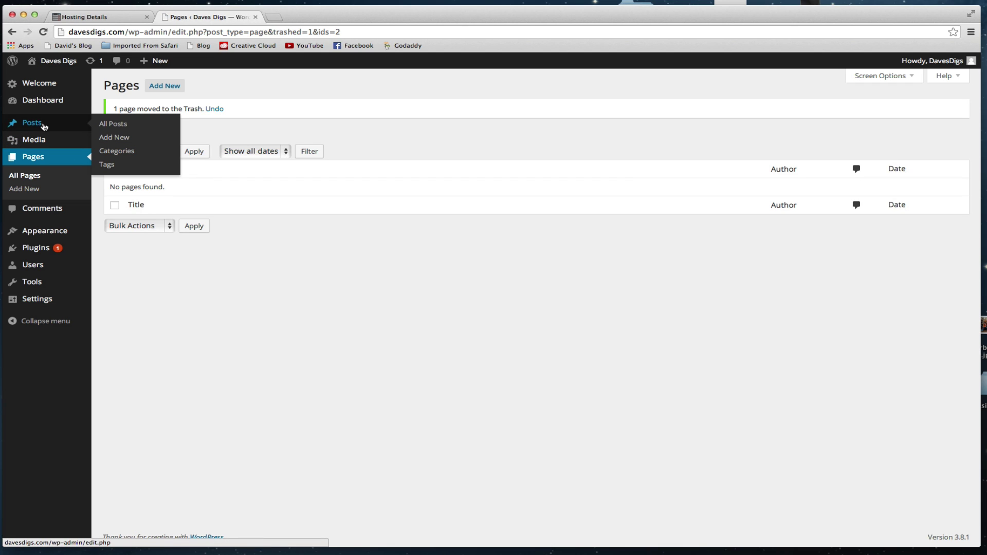
pyautogui.click(117, 124)
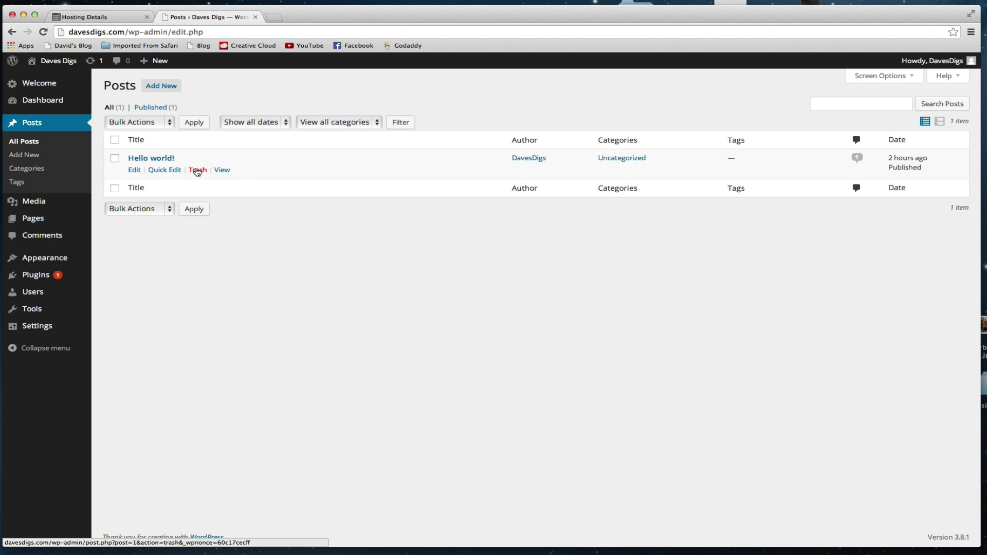
pyautogui.click(198, 170)
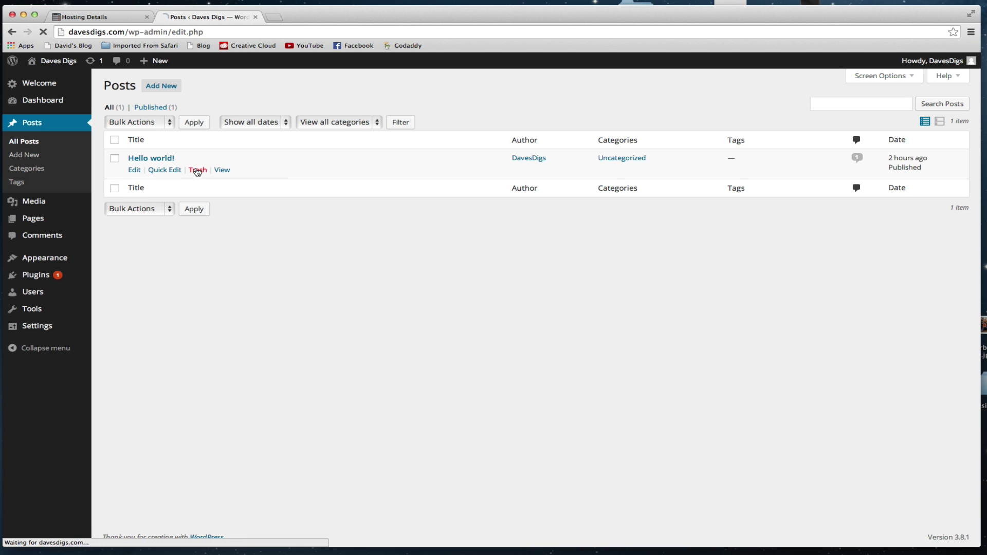
pyautogui.click(56, 61)
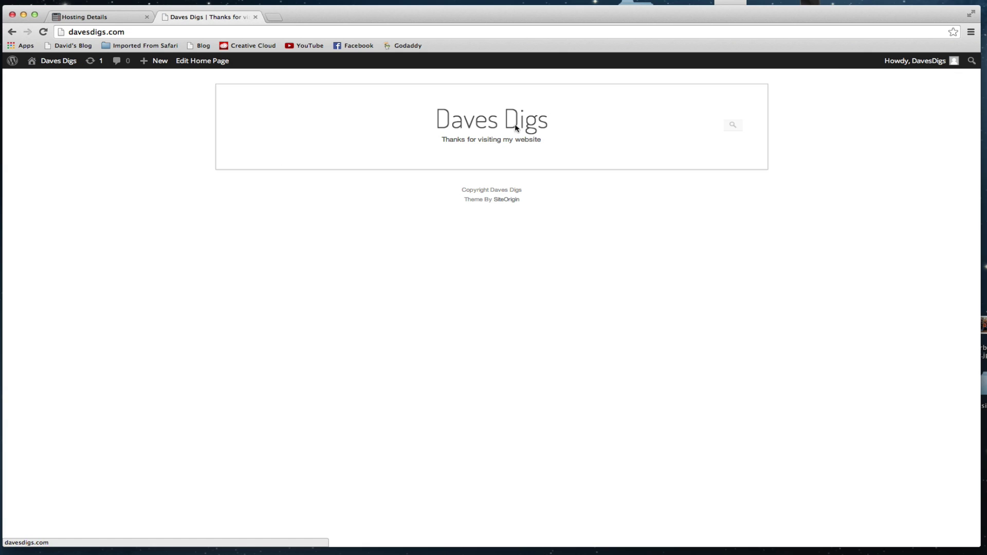
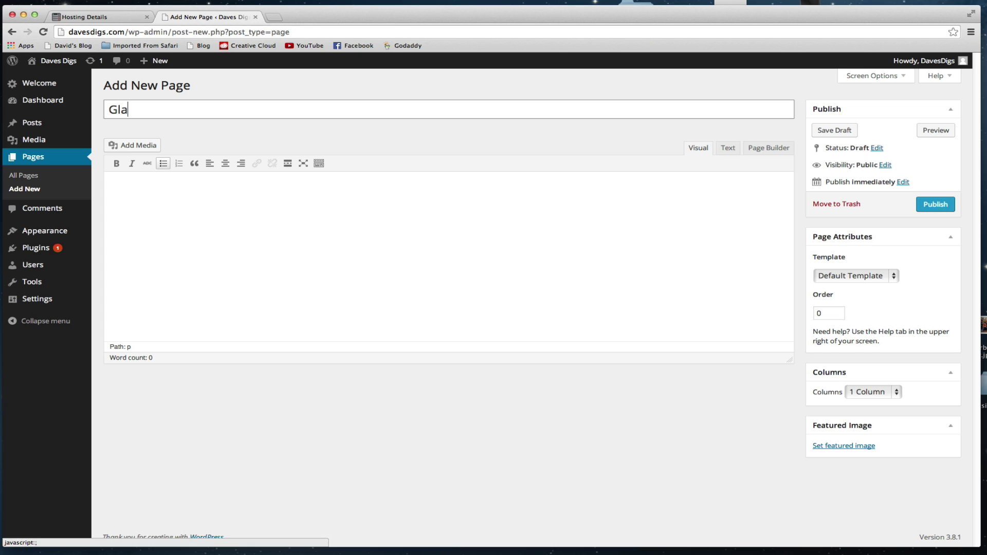
# - Title the new page "Glamour" and paste the fashion photo shoot description into its body, joining the text into one paragraph
pyautogui.write('mour')
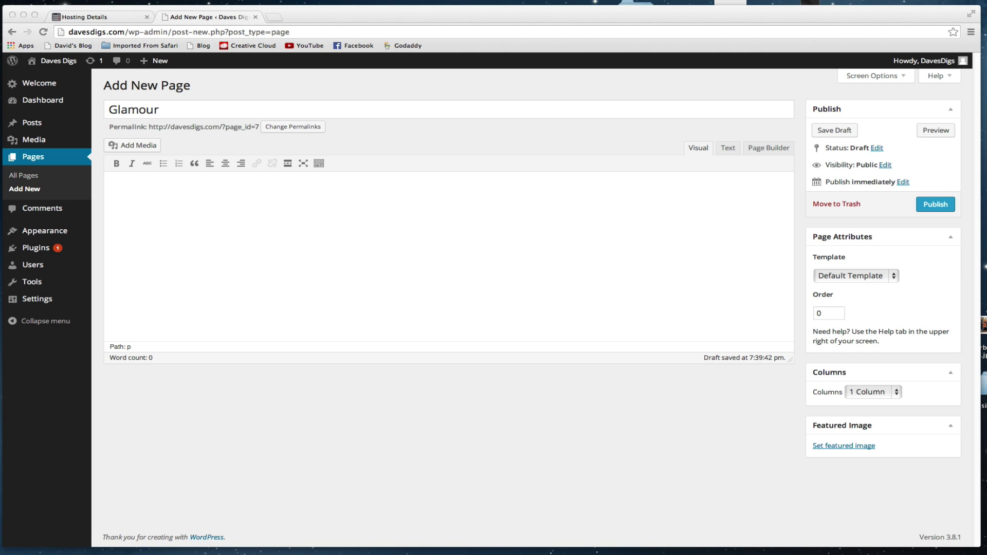
pyautogui.click(203, 208)
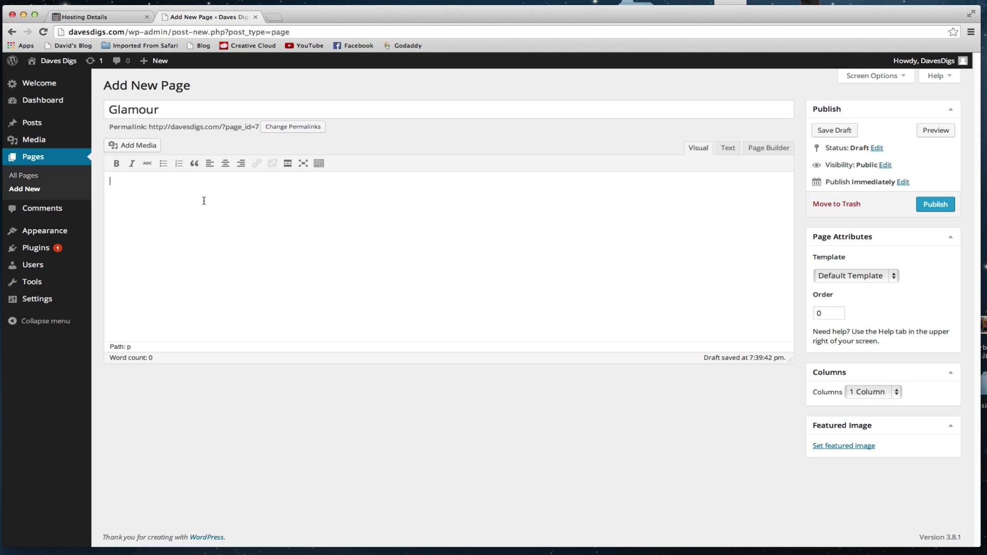
pyautogui.rightClick(205, 200)
pyautogui.click(226, 248)
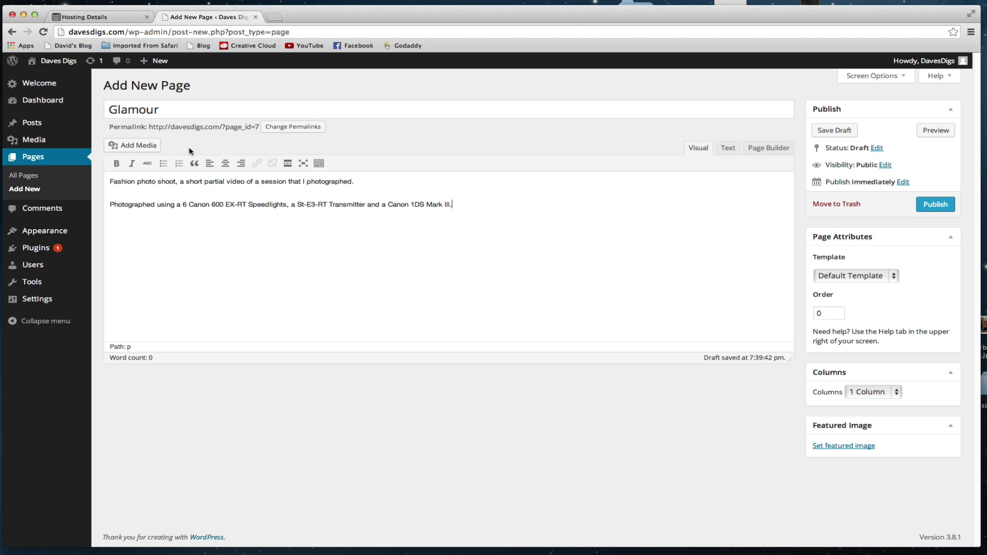
pyautogui.click(106, 206)
pyautogui.press('BackSpace')
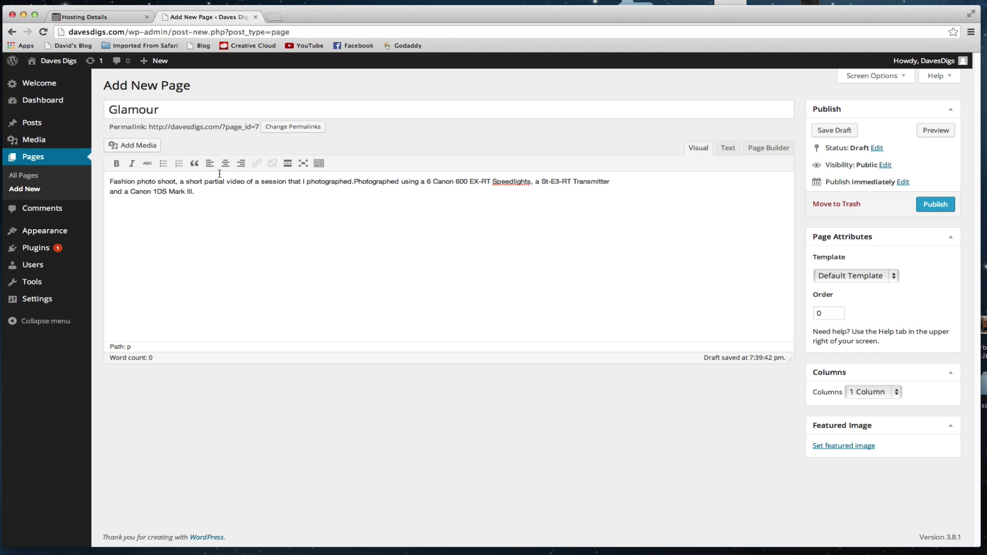
# - Upload the four portrait photos from the computer to the media library while adding media to the Glamour page
pyautogui.click(141, 145)
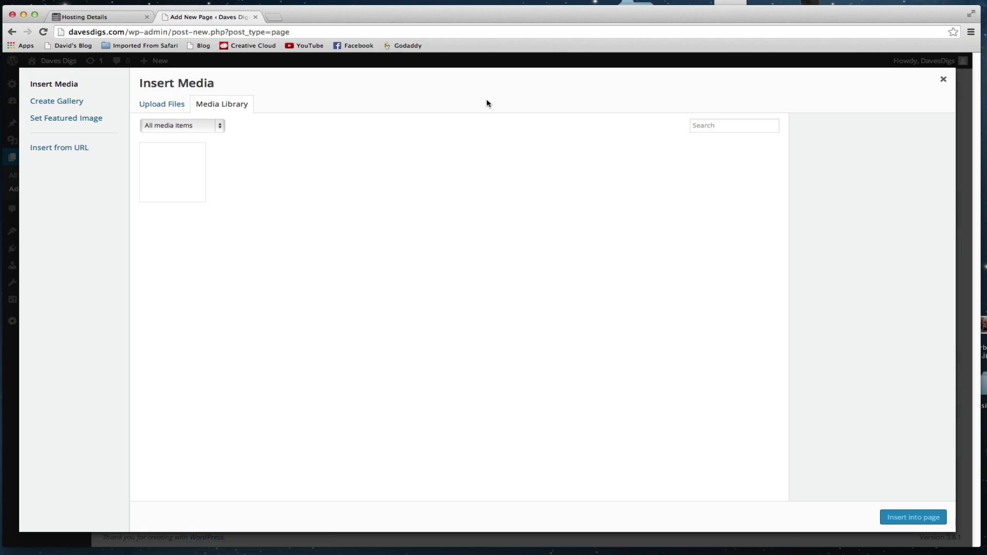
pyautogui.click(943, 79)
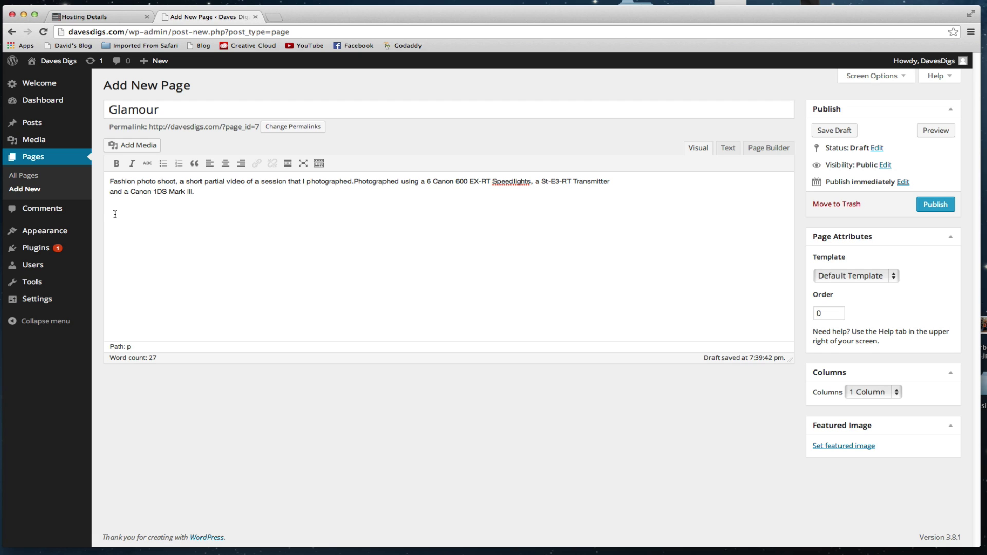
pyautogui.click(135, 145)
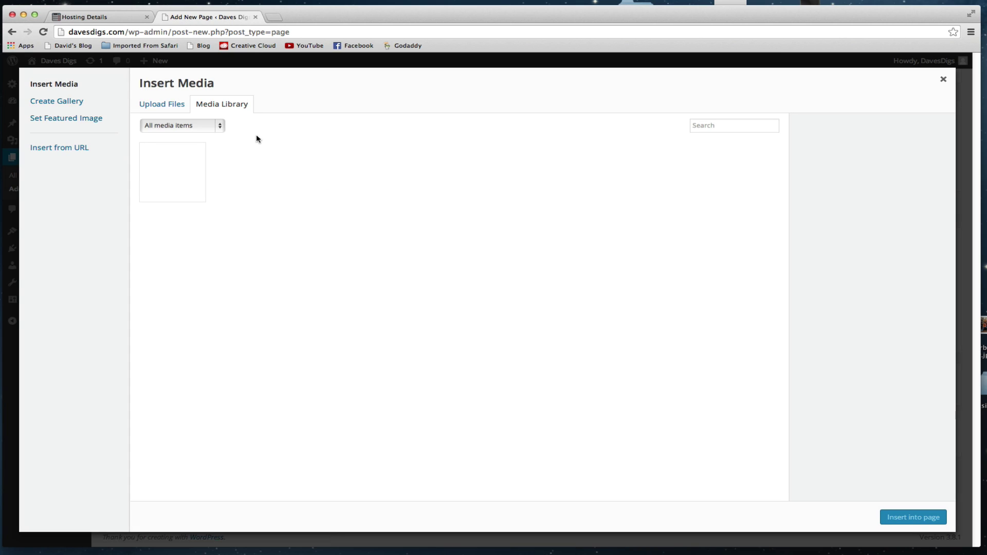
pyautogui.click(171, 106)
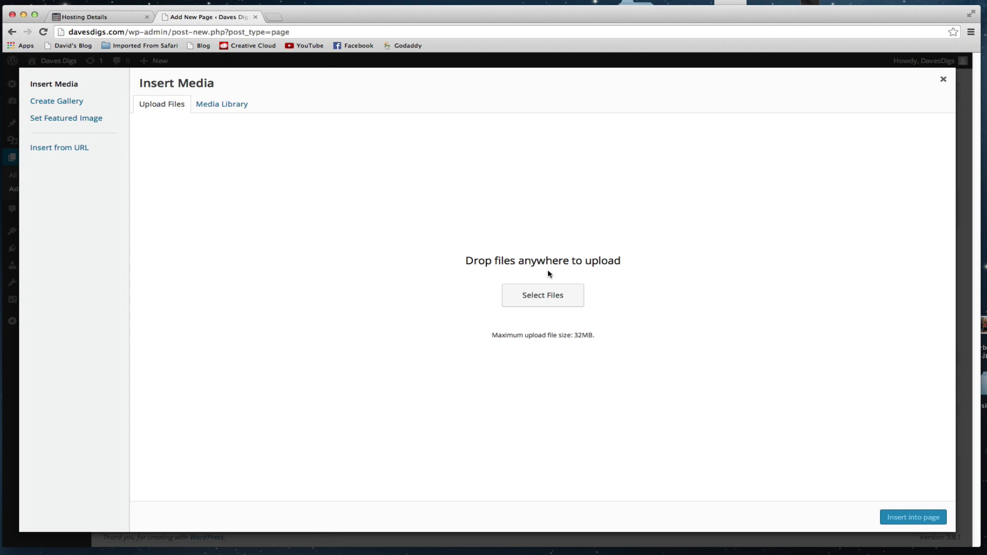
pyautogui.press('super+Tab')
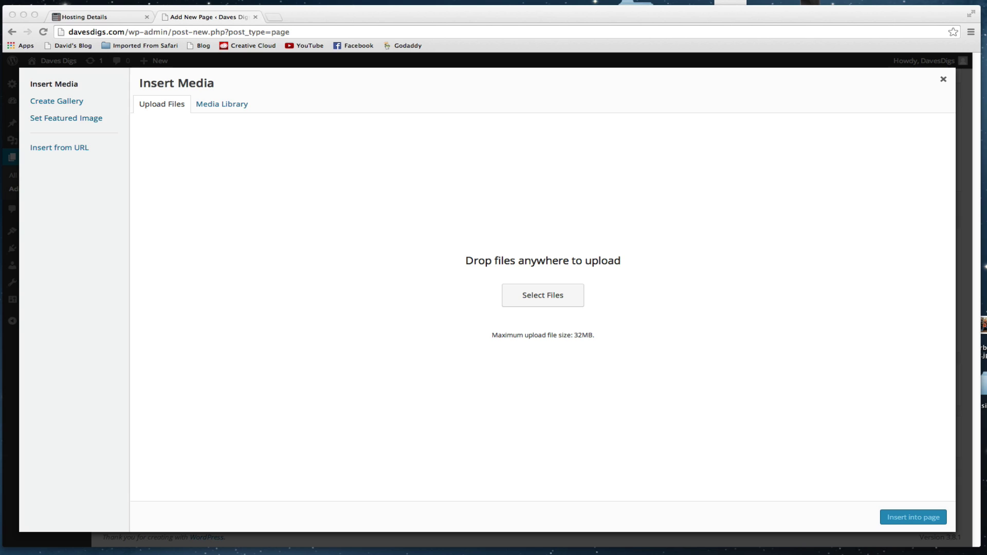
pyautogui.moveTo(977, 257); pyautogui.dragTo(597, 250)
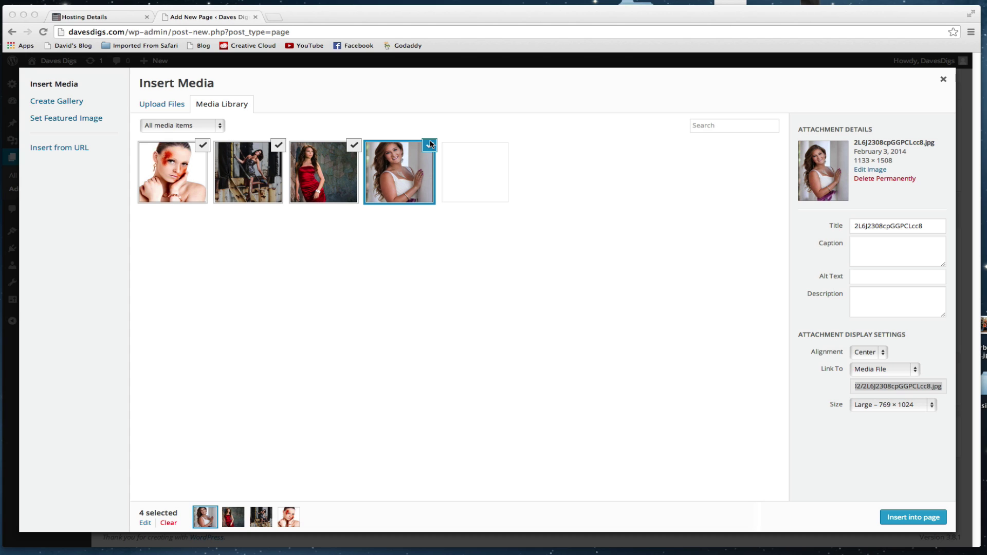
# - Deselect the other three uploaded photos and insert only davidphotogrpahy-002.jpg into the page, centered at Large size
pyautogui.click(354, 145)
pyautogui.click(430, 144)
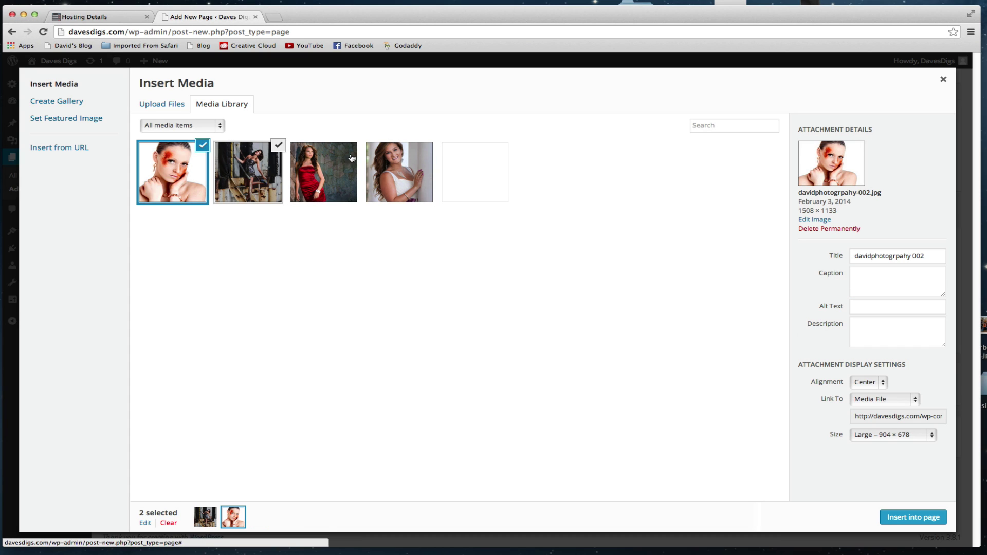
pyautogui.click(279, 145)
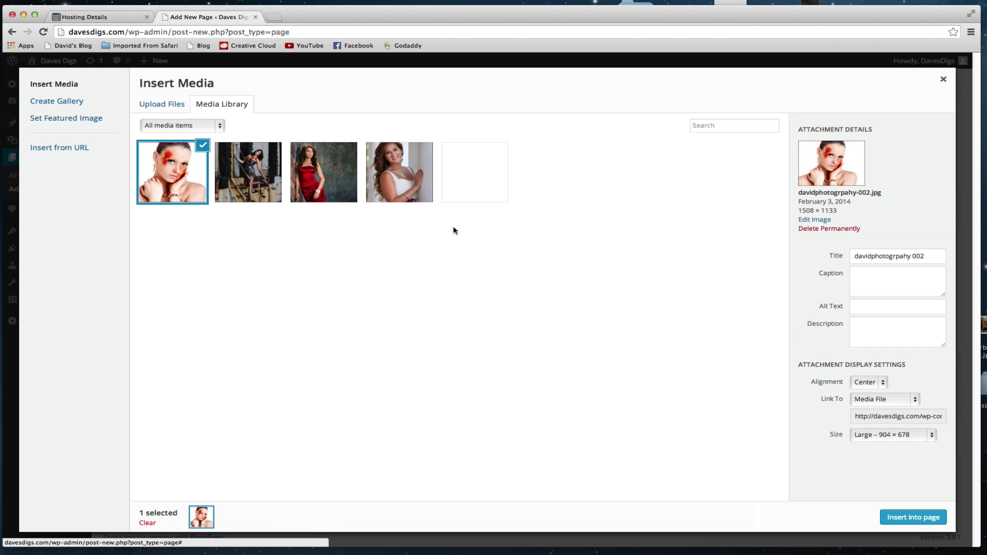
pyautogui.click(901, 511)
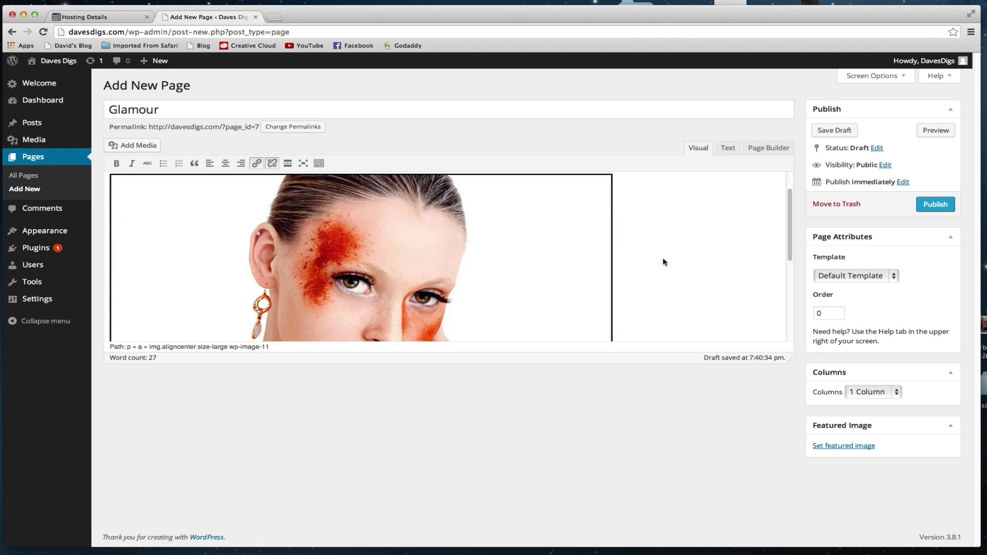
pyautogui.scroll(-4, 663, 261)
pyautogui.scroll(5, 664, 261)
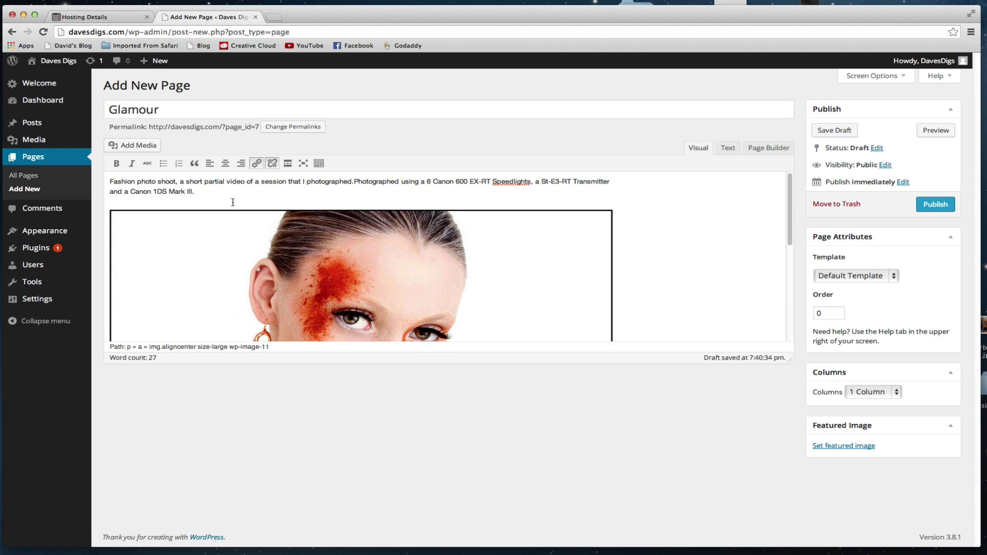
# - Scale down the inserted photo in its image settings, update it, and publish the Glamour page
pyautogui.click(216, 236)
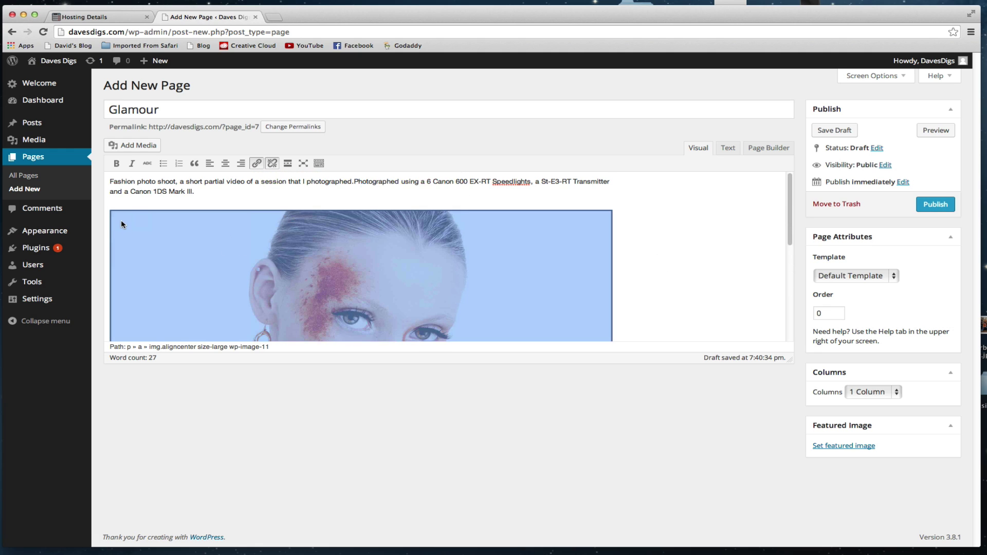
pyautogui.click(120, 221)
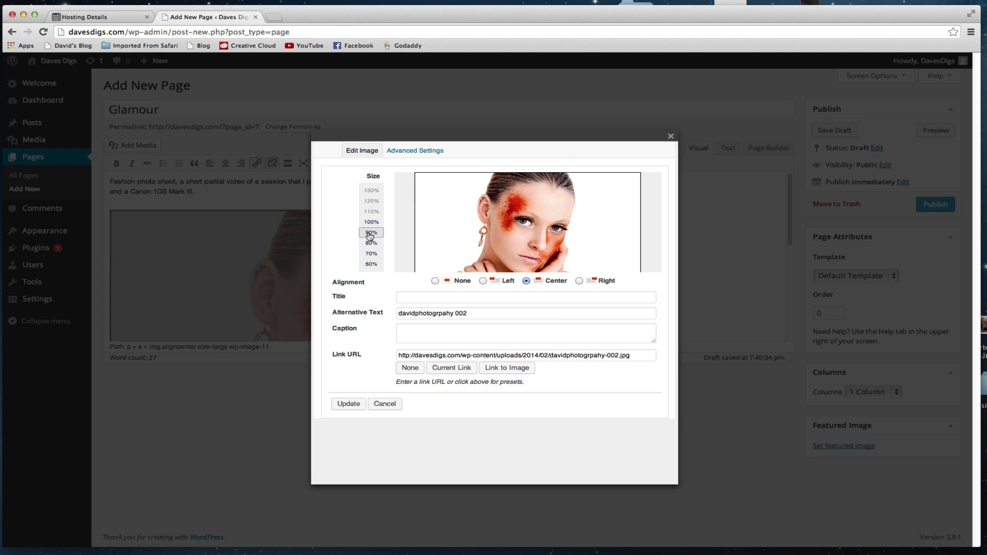
pyautogui.click(349, 404)
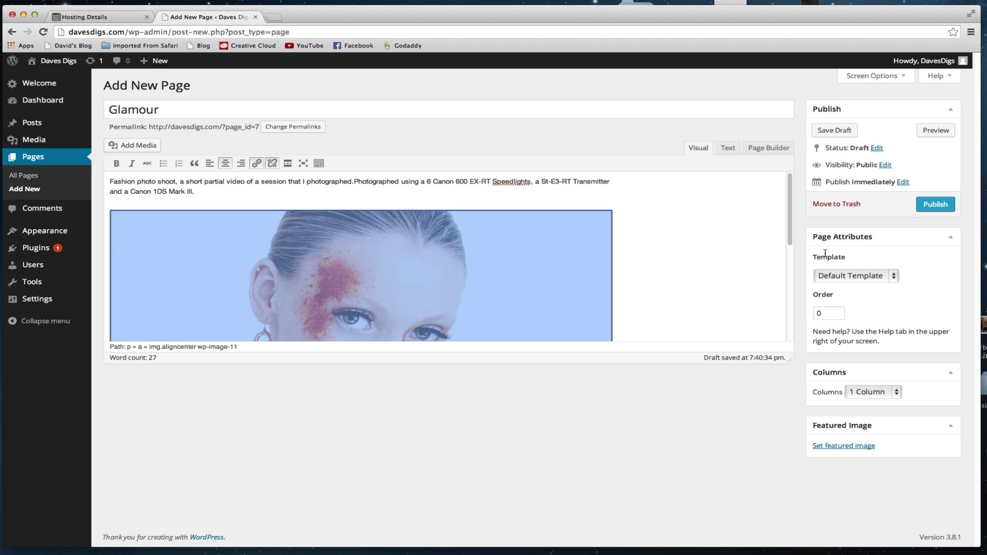
pyautogui.click(936, 204)
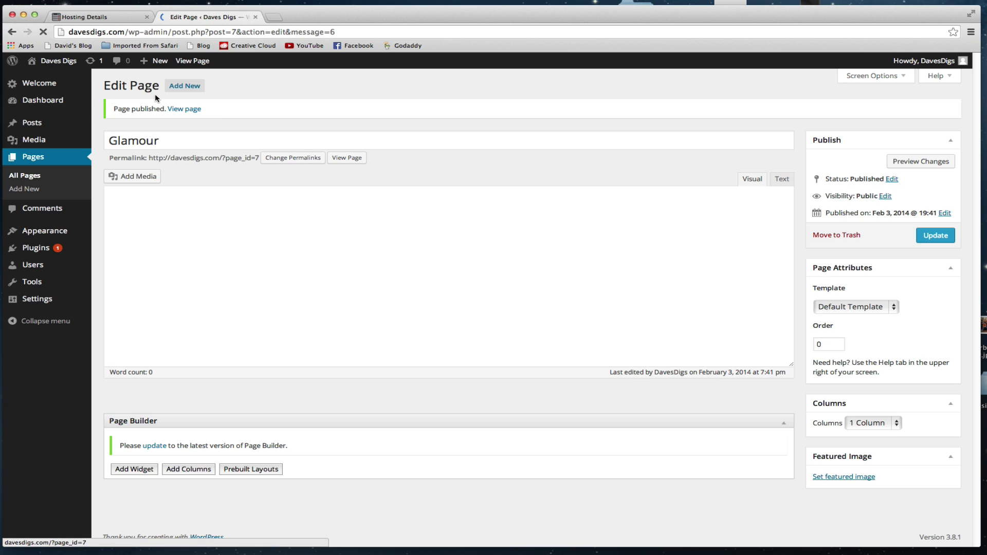
# - View the published Glamour page on the live site
pyautogui.click(60, 61)
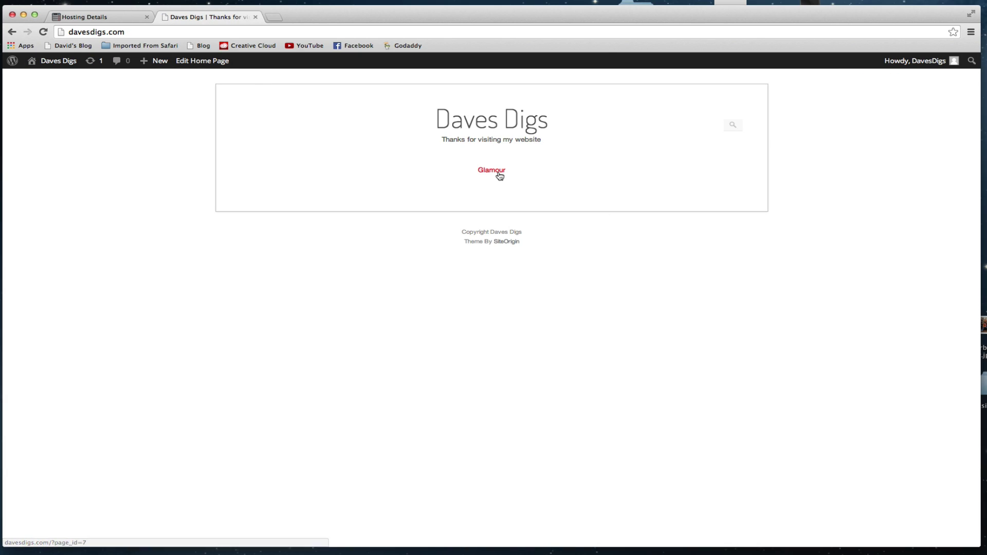
pyautogui.click(494, 171)
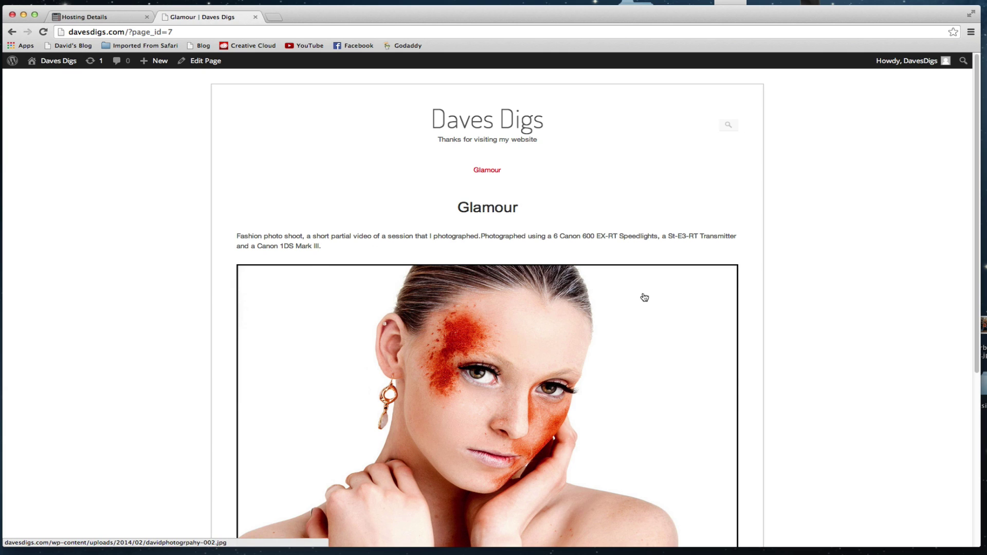
# - Create a new page titled "Maternity" with the body text "I take maternity photos and newborn photos."
pyautogui.click(48, 63)
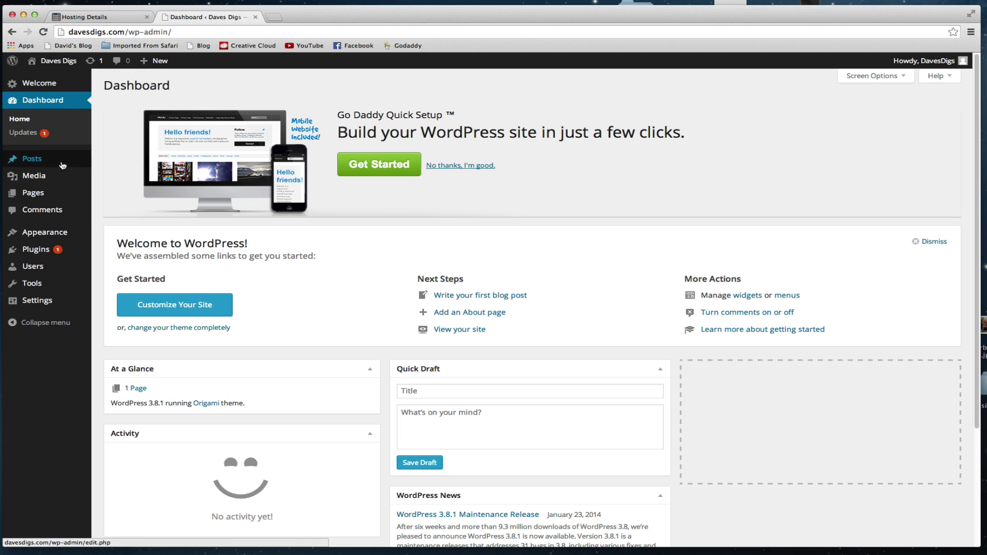
pyautogui.moveTo(37, 159)
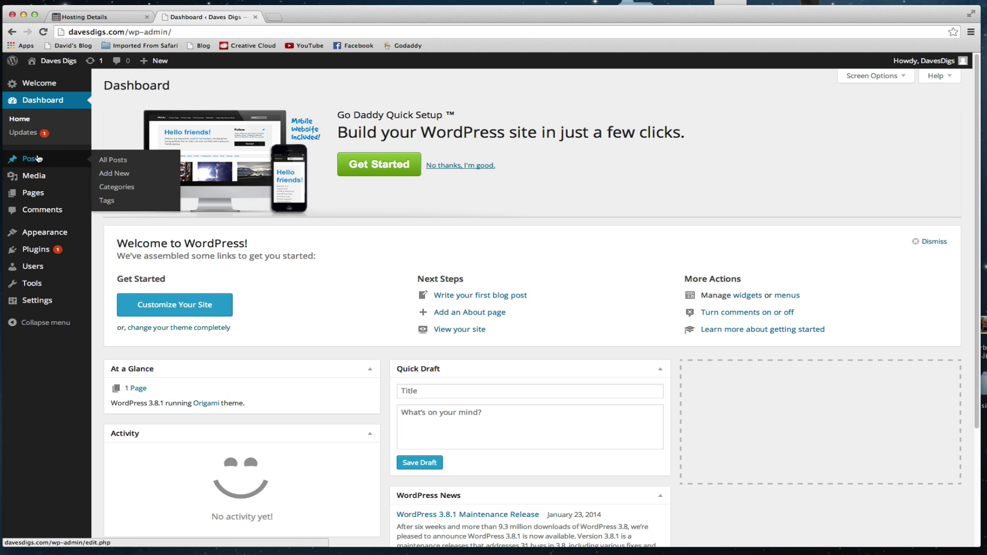
pyautogui.click(33, 193)
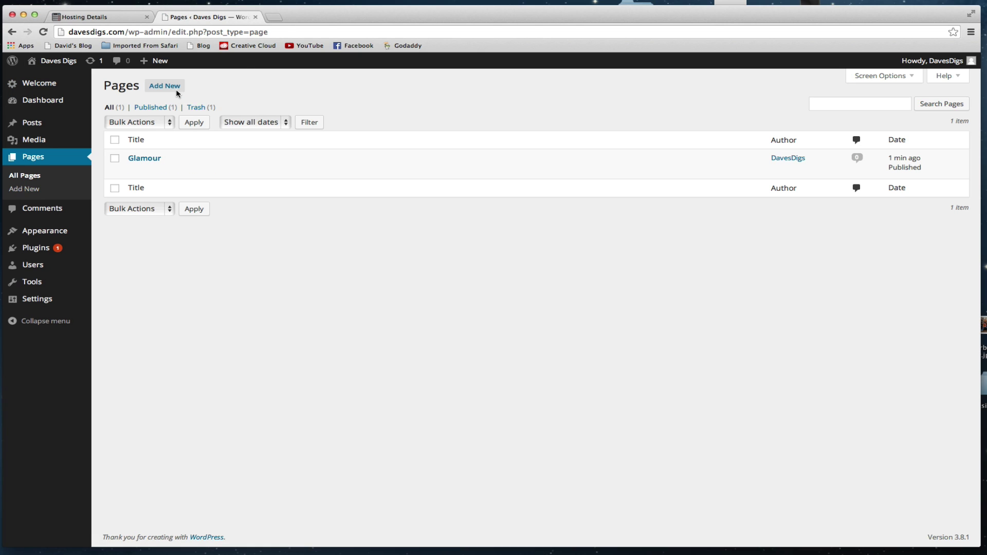
pyautogui.click(166, 87)
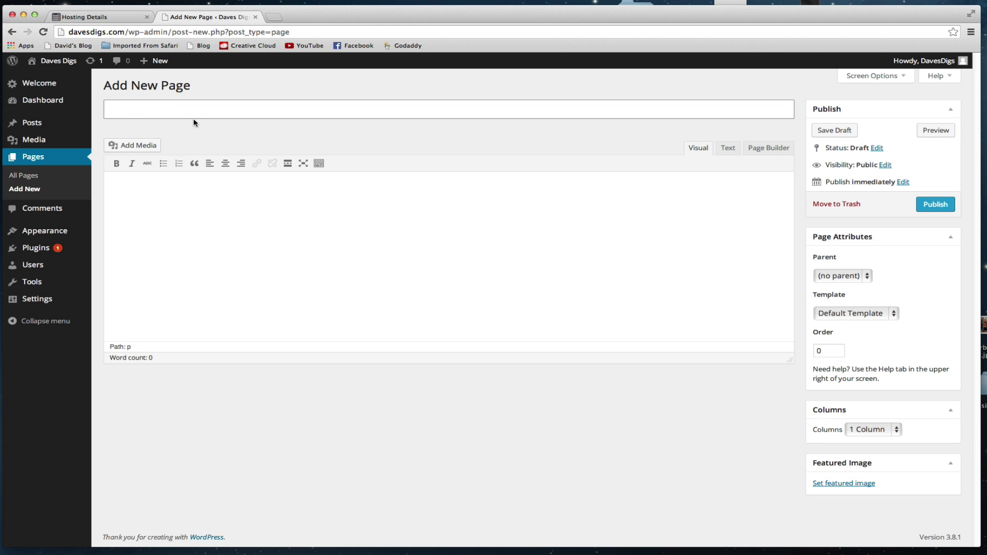
pyautogui.write('Maternity')
pyautogui.click(174, 183)
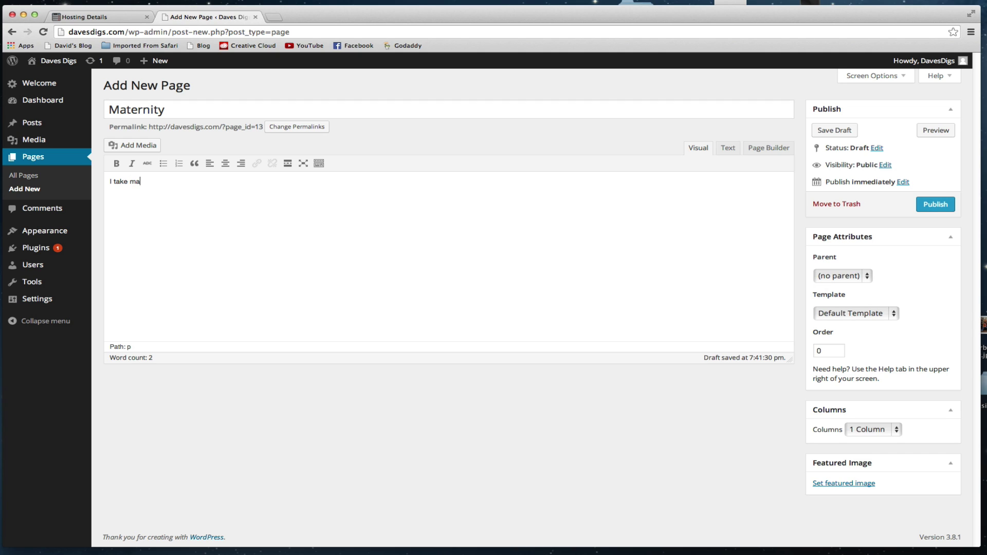
pyautogui.write('I take maternity photos and newborn photos.')
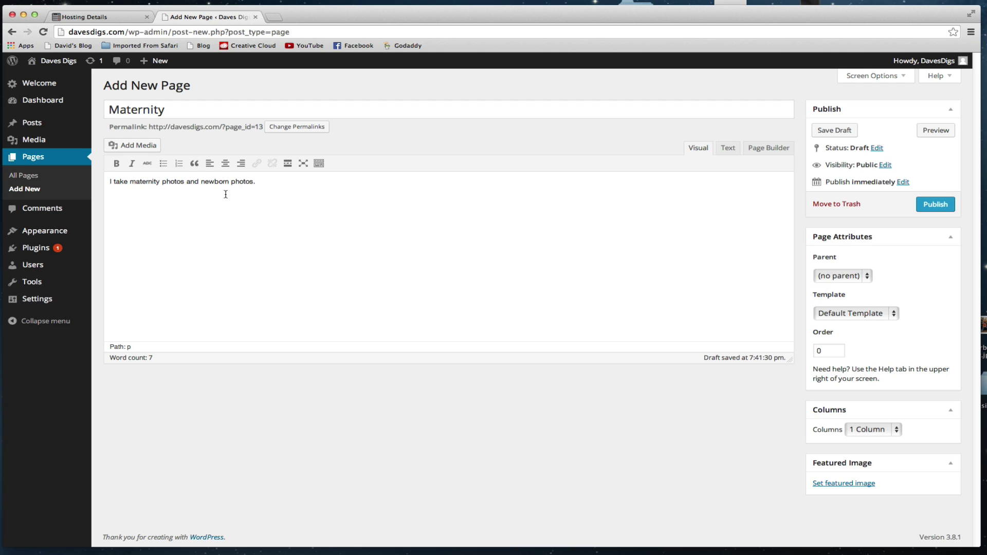
# - Upload the three maternity photos from the computer to the media library while adding media to the Maternity page
pyautogui.click(144, 151)
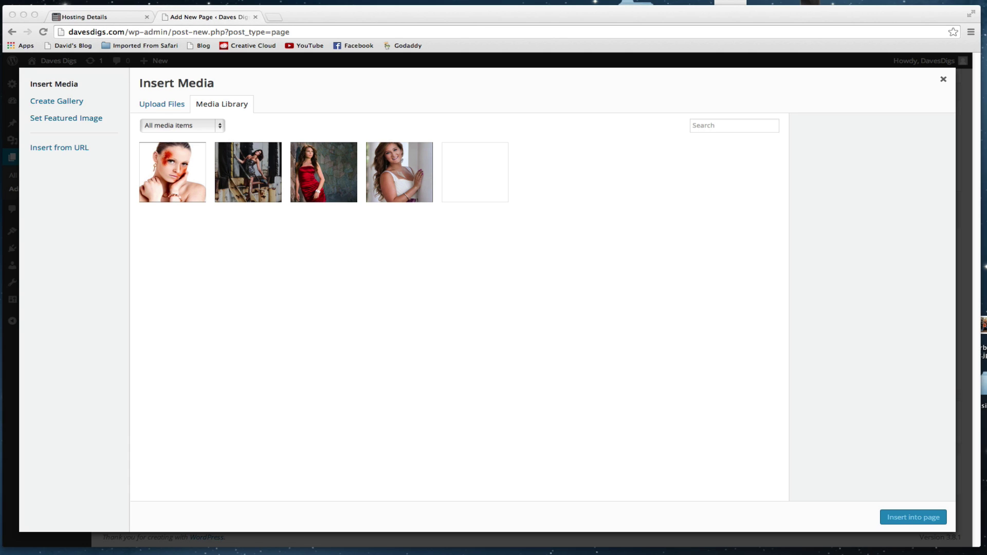
pyautogui.moveTo(982, 349); pyautogui.dragTo(569, 249)
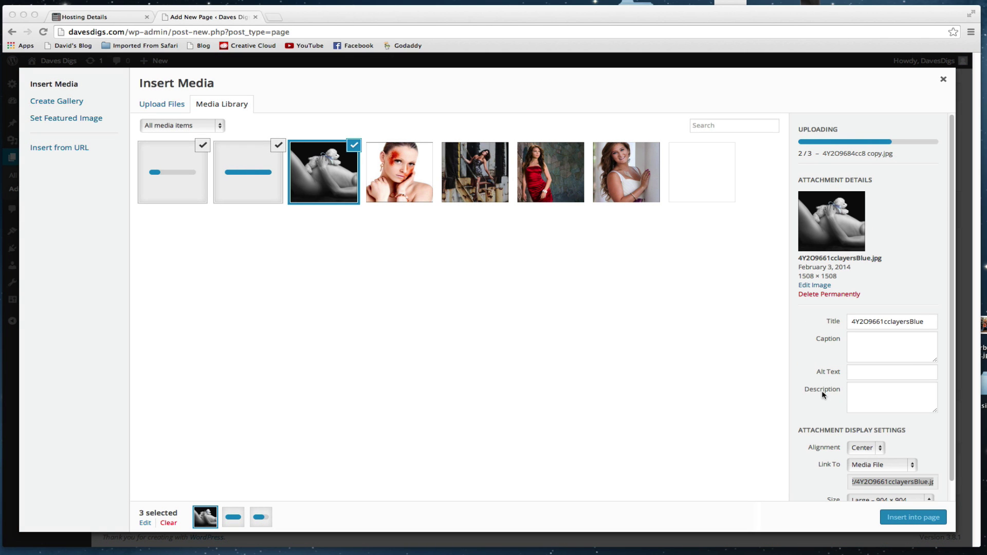
pyautogui.scroll(-1, 805, 381)
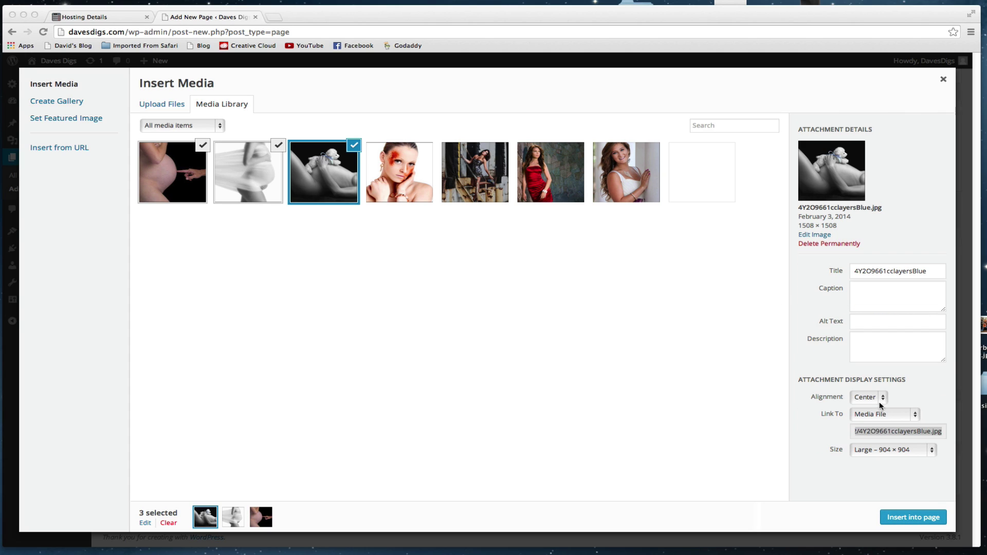
# - Insert only 5DDV8841ccLay-copy.jpg into the Maternity page, centered at Large size, and publish the page
pyautogui.click(933, 451)
pyautogui.click(935, 451)
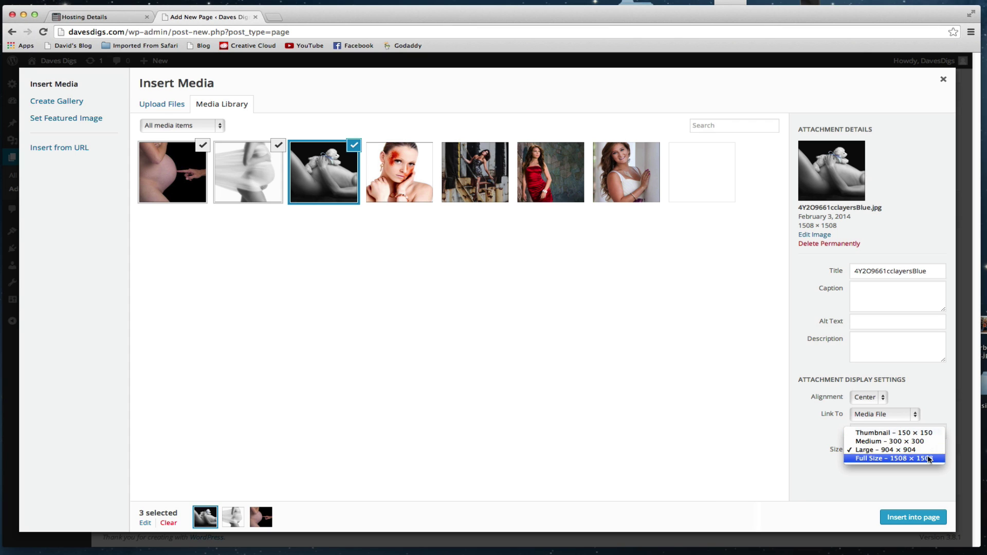
pyautogui.click(503, 283)
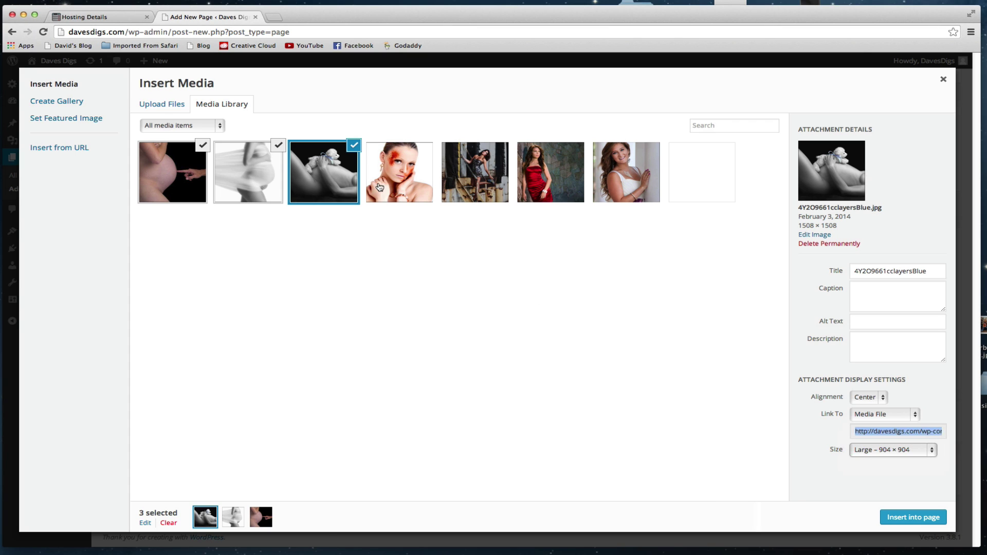
pyautogui.click(354, 145)
pyautogui.click(278, 146)
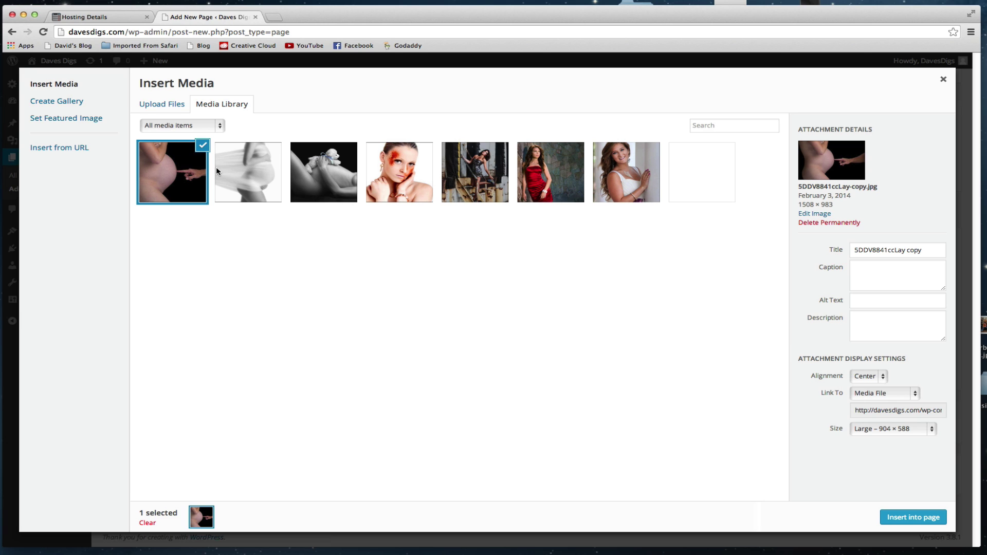
pyautogui.click(920, 519)
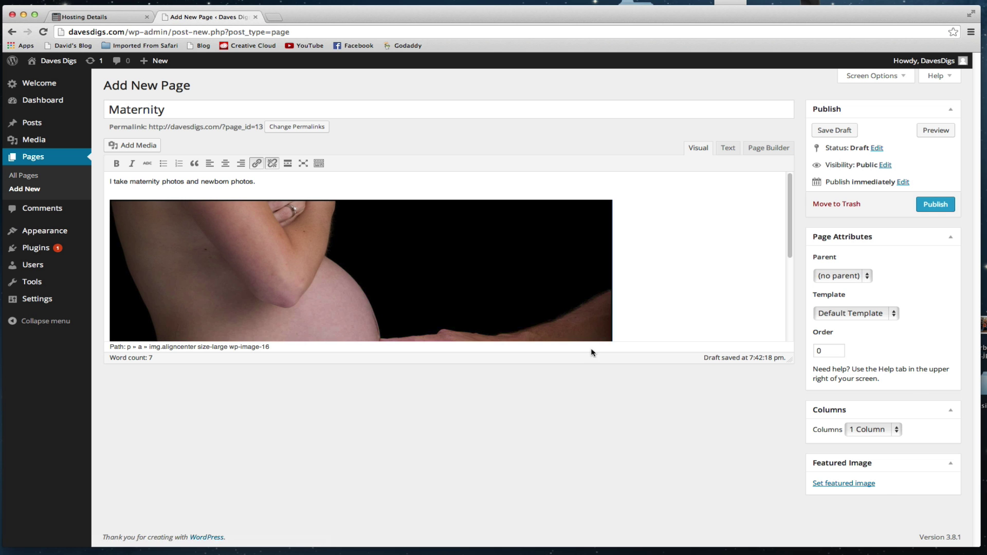
pyautogui.click(939, 206)
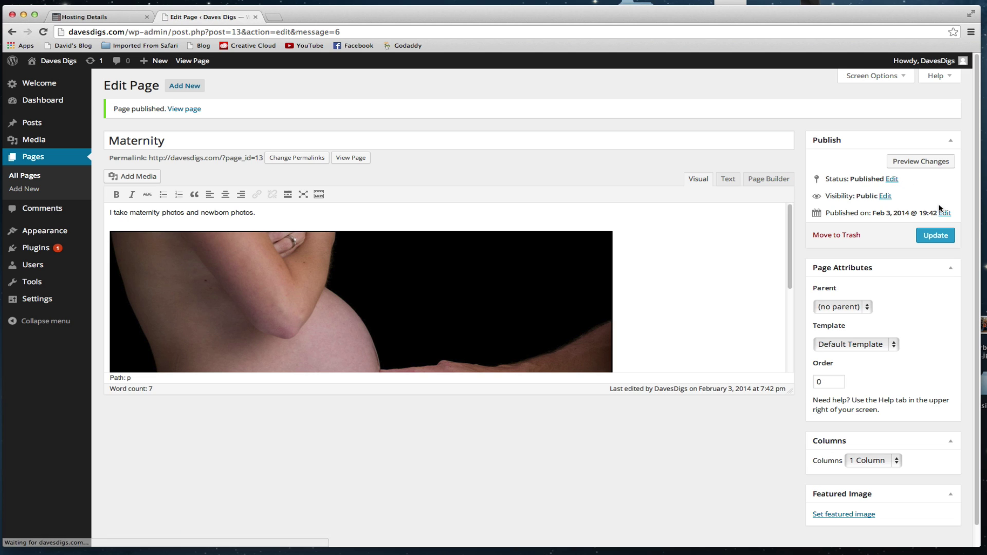
pyautogui.click(935, 236)
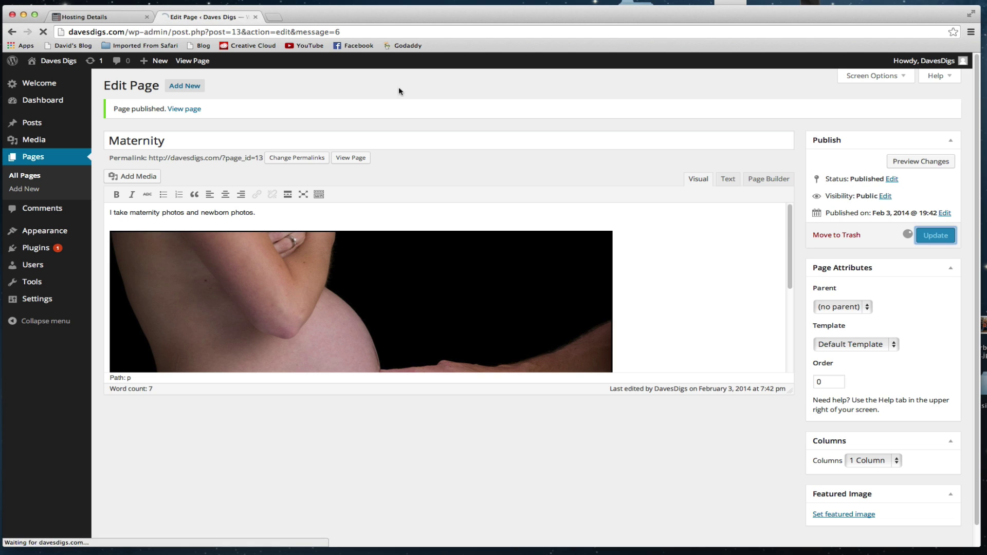
# - View the Maternity page on the live site and look over its title, text, photo and reply section
pyautogui.click(59, 61)
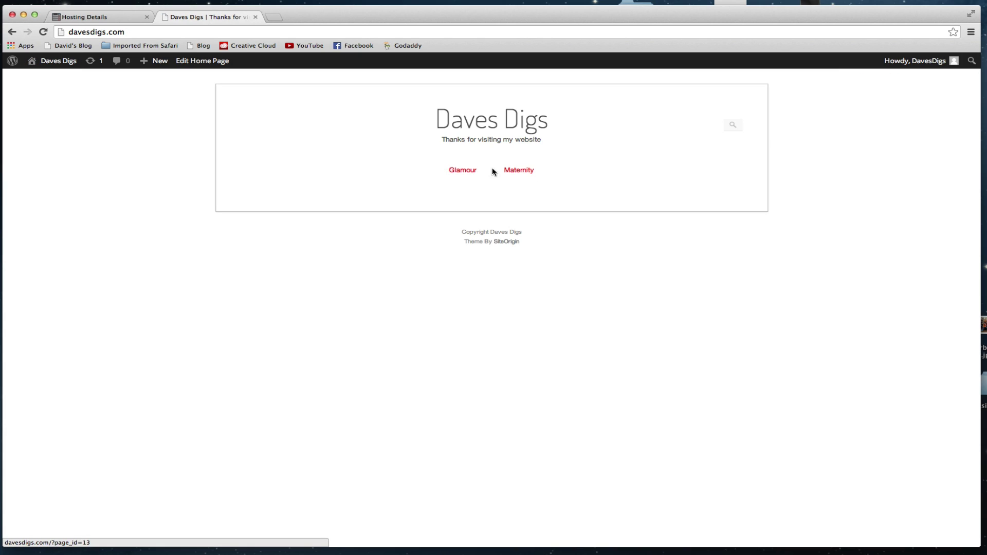
pyautogui.click(517, 171)
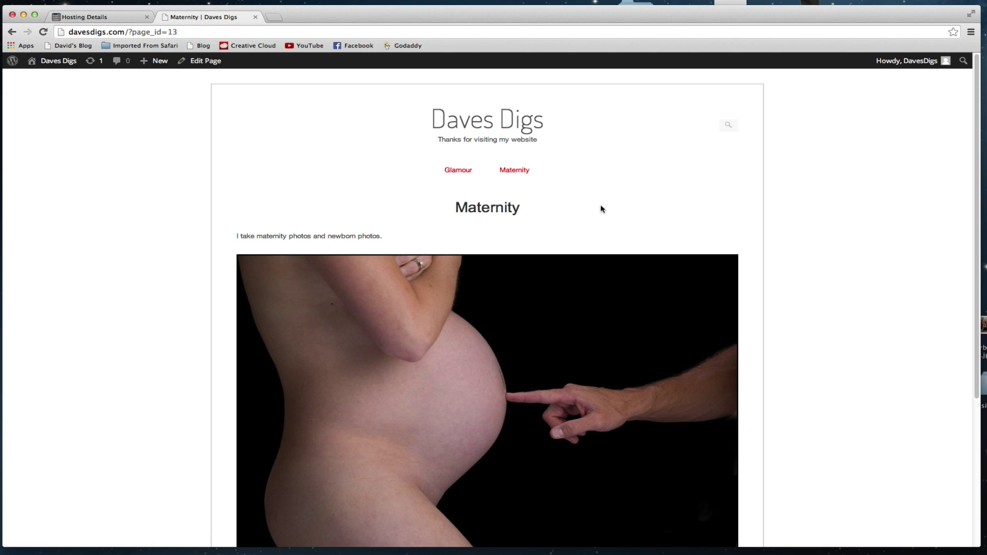
pyautogui.scroll(-5, 599, 211)
pyautogui.scroll(3, 591, 213)
pyautogui.scroll(-3, 589, 208)
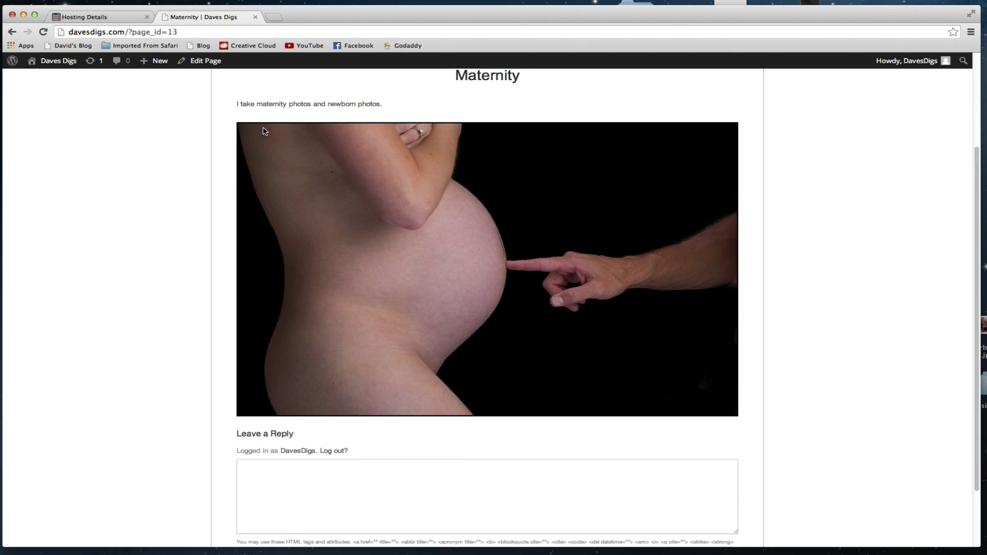
pyautogui.scroll(3, 442, 323)
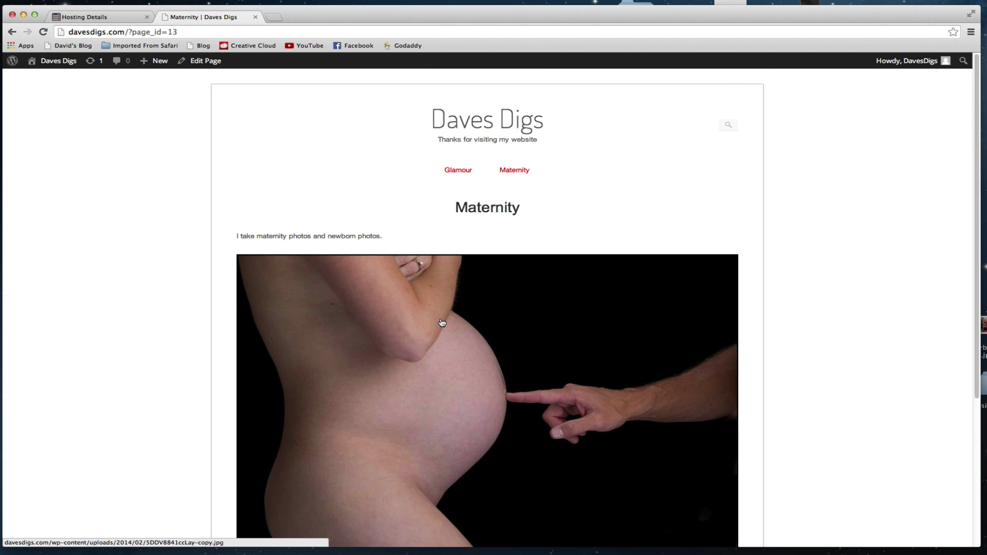
pyautogui.scroll(-2, 441, 323)
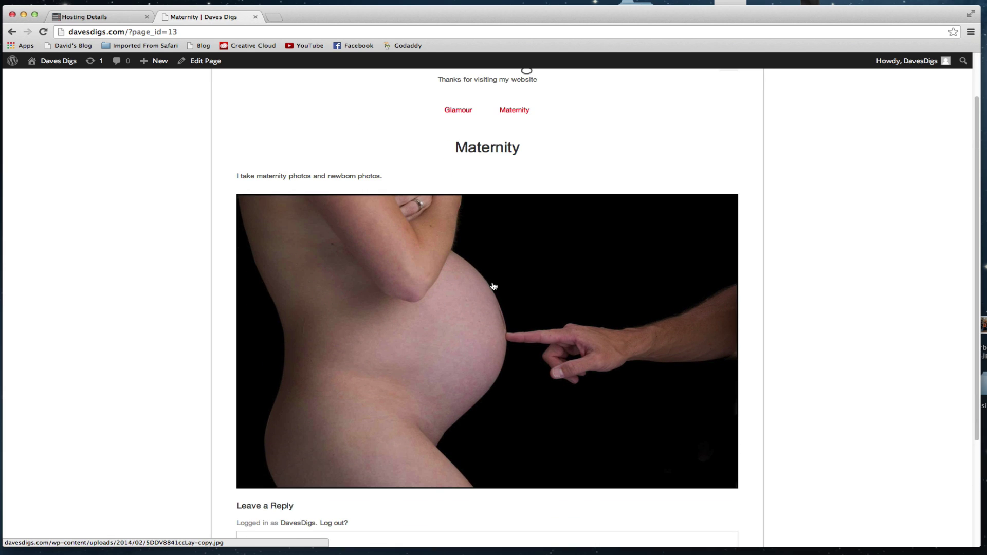
pyautogui.scroll(2, 573, 242)
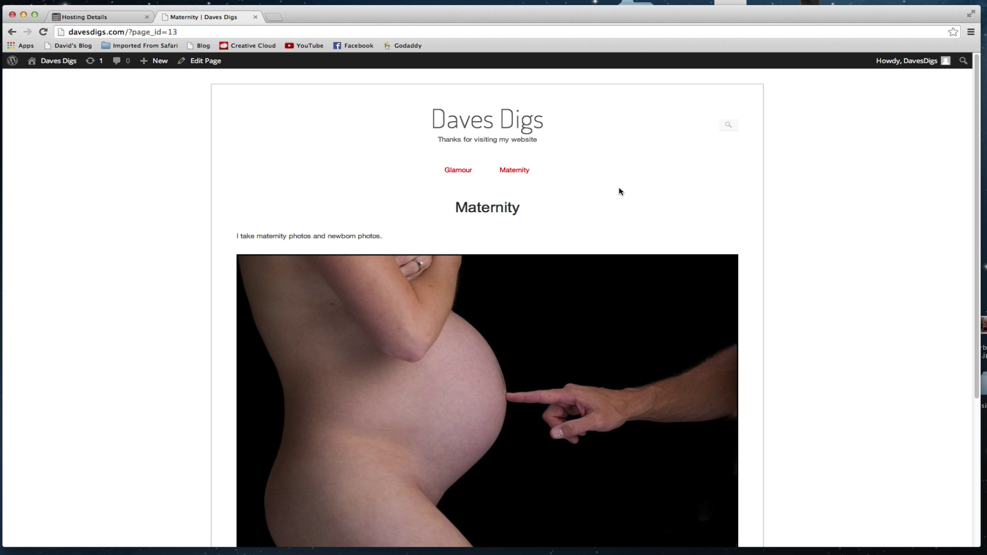
# - Link the word "Photographed" in the Glamour page's description to the copied YouTube channel address and update the page
pyautogui.click(59, 63)
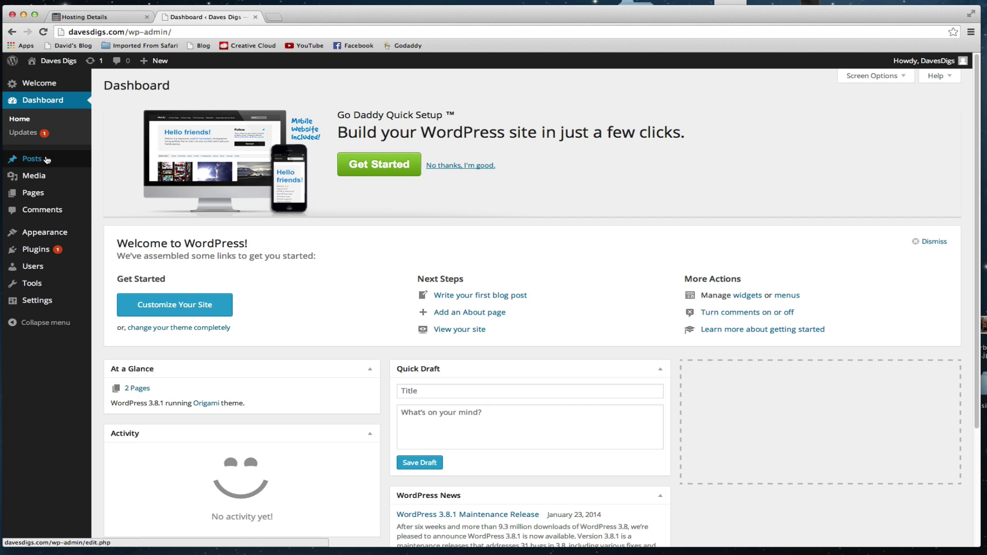
pyautogui.moveTo(48, 194)
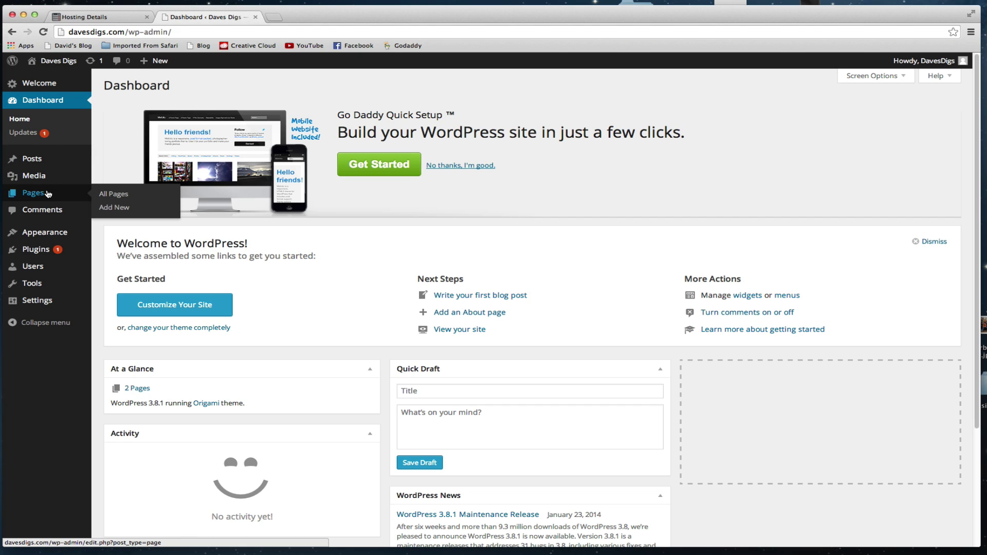
pyautogui.click(114, 195)
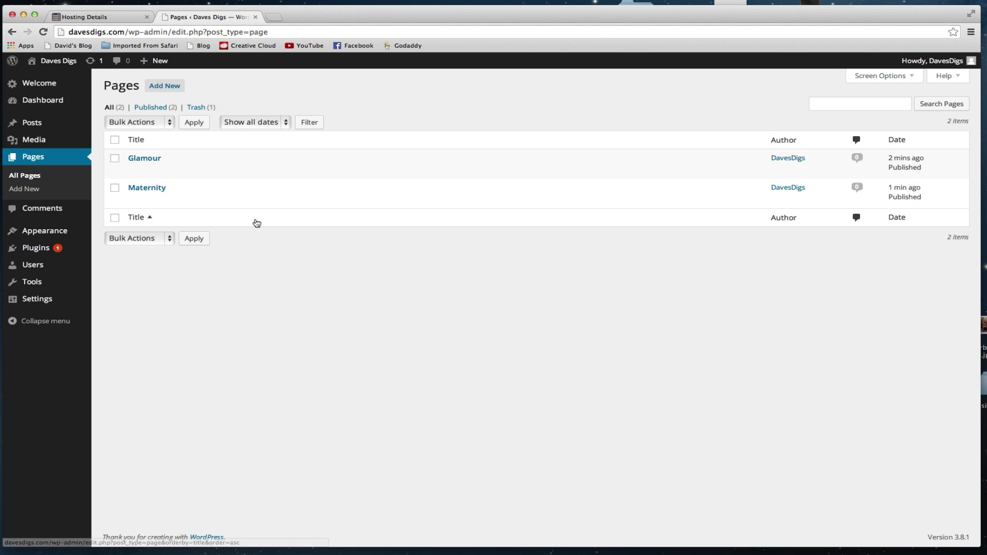
pyautogui.moveTo(145, 158)
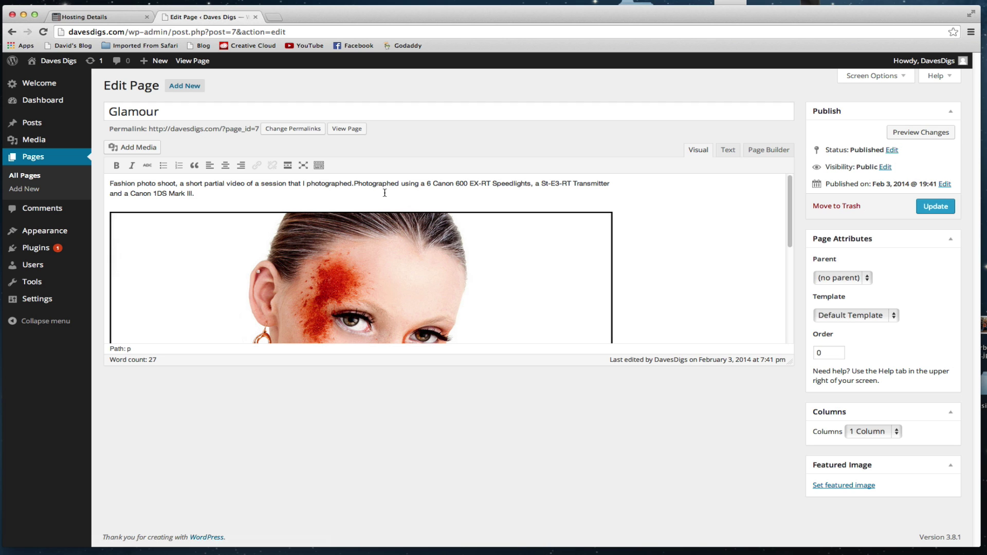
pyautogui.moveTo(402, 184); pyautogui.dragTo(354, 186)
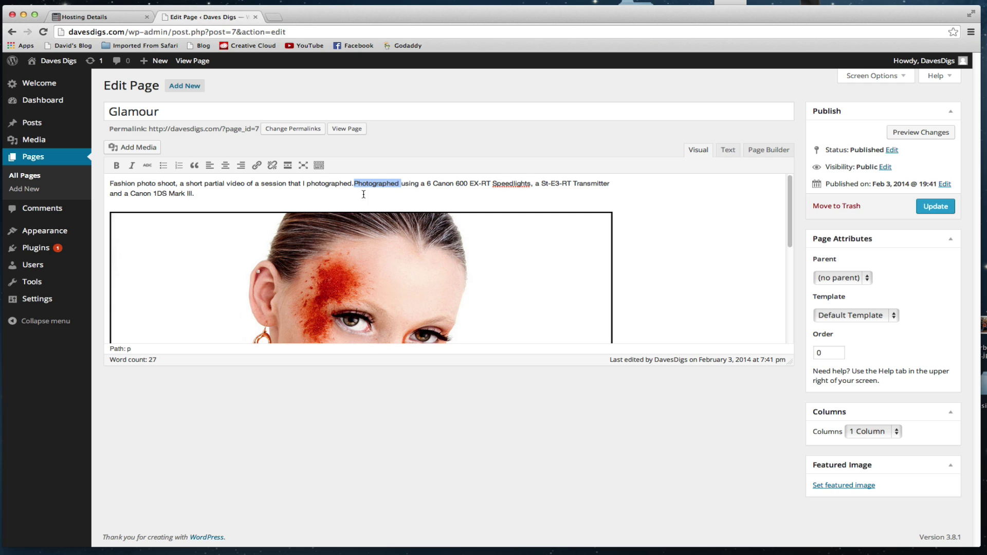
pyautogui.click(256, 166)
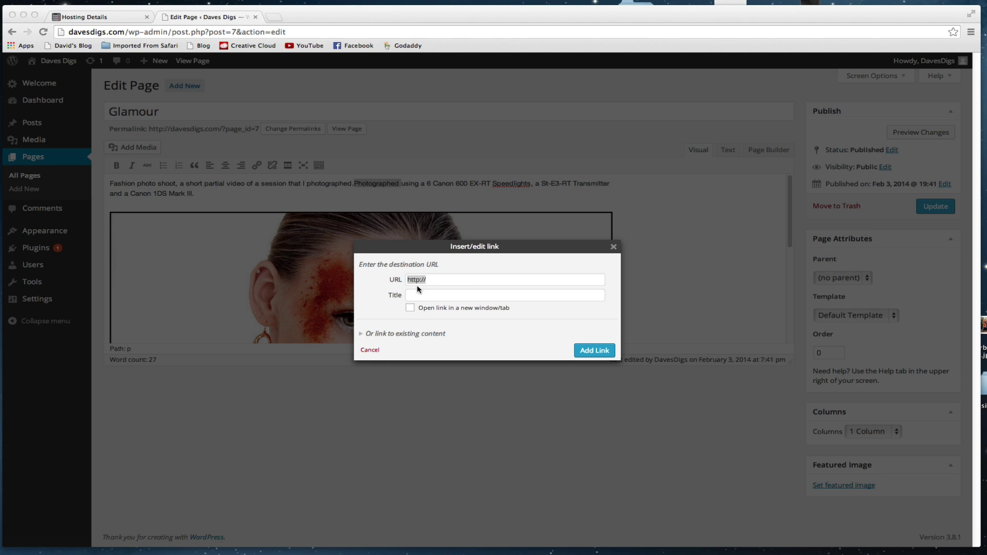
pyautogui.rightClick(448, 281)
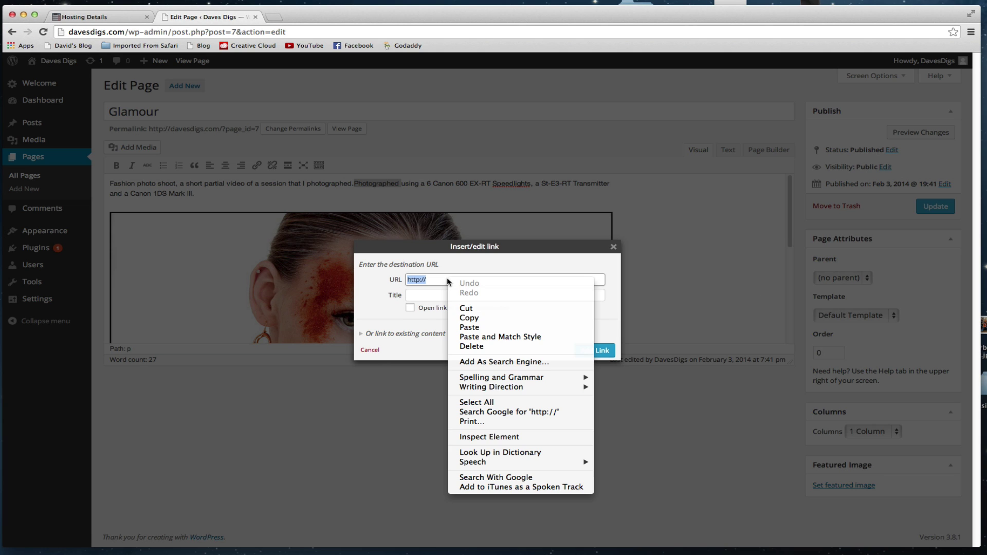
pyautogui.click(470, 328)
pyautogui.click(596, 351)
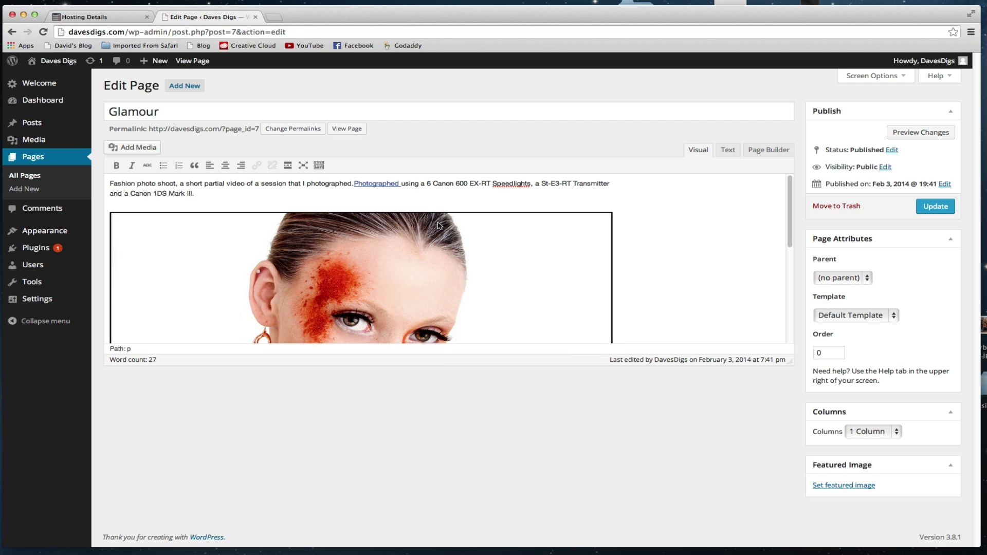
pyautogui.click(934, 207)
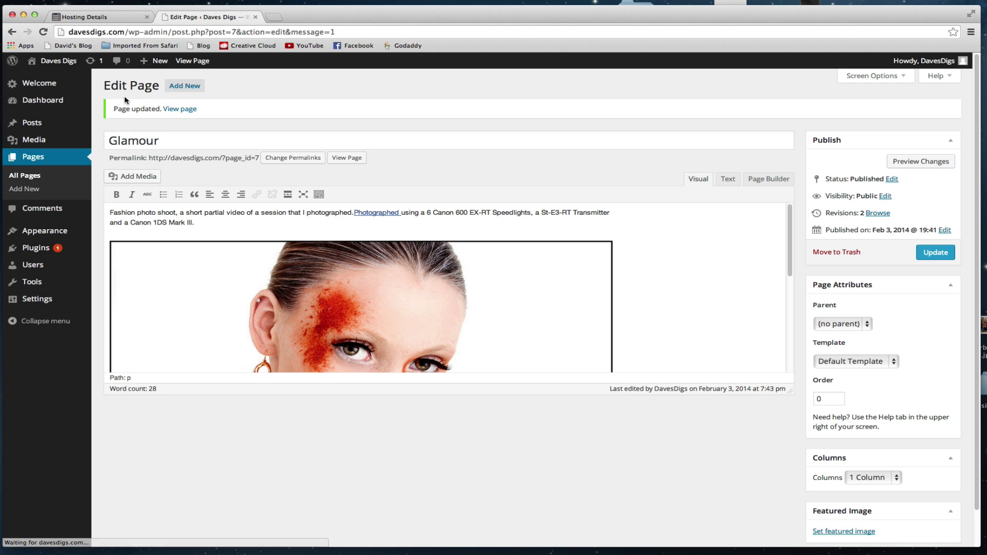
# - Open the Glamour page on the live site and test its "Photographed" link
pyautogui.click(70, 62)
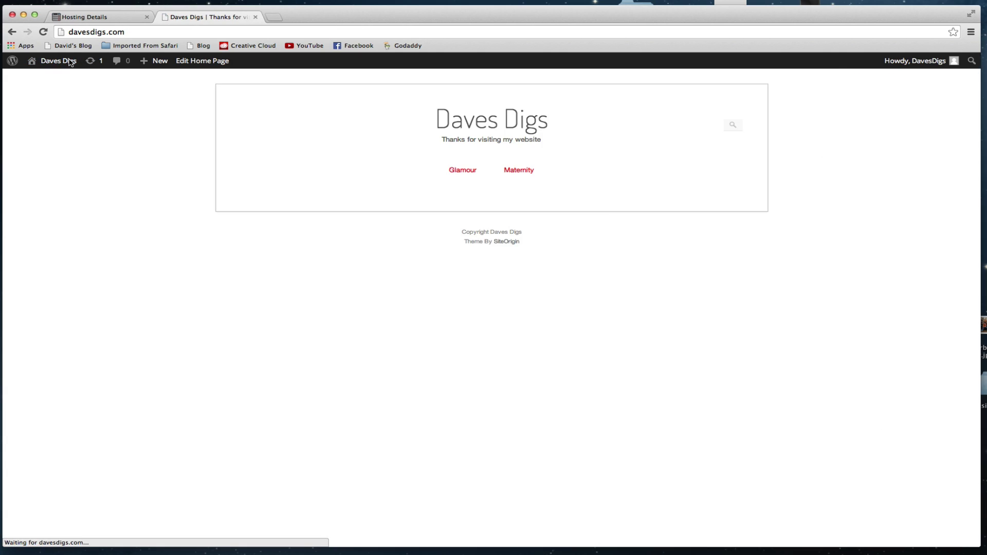
pyautogui.click(464, 170)
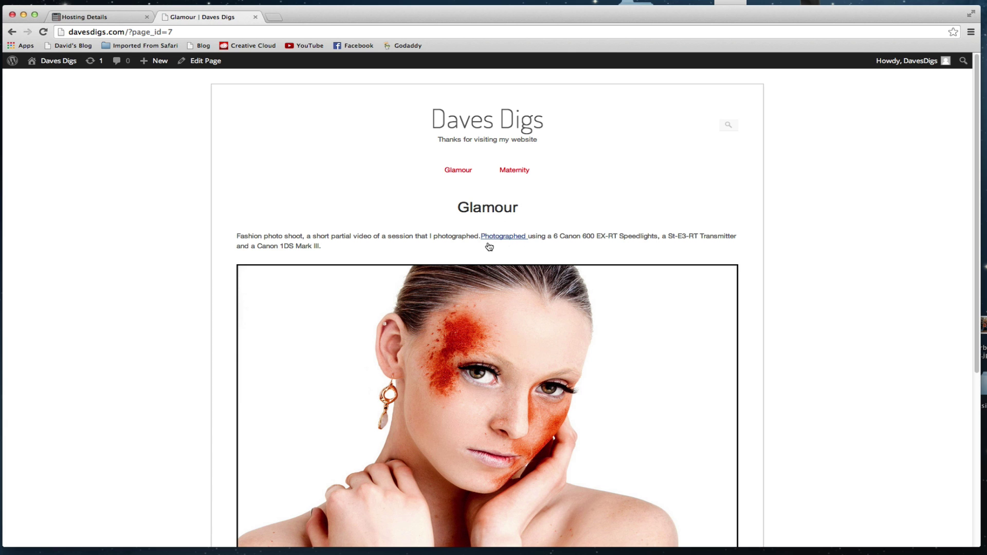
pyautogui.click(504, 237)
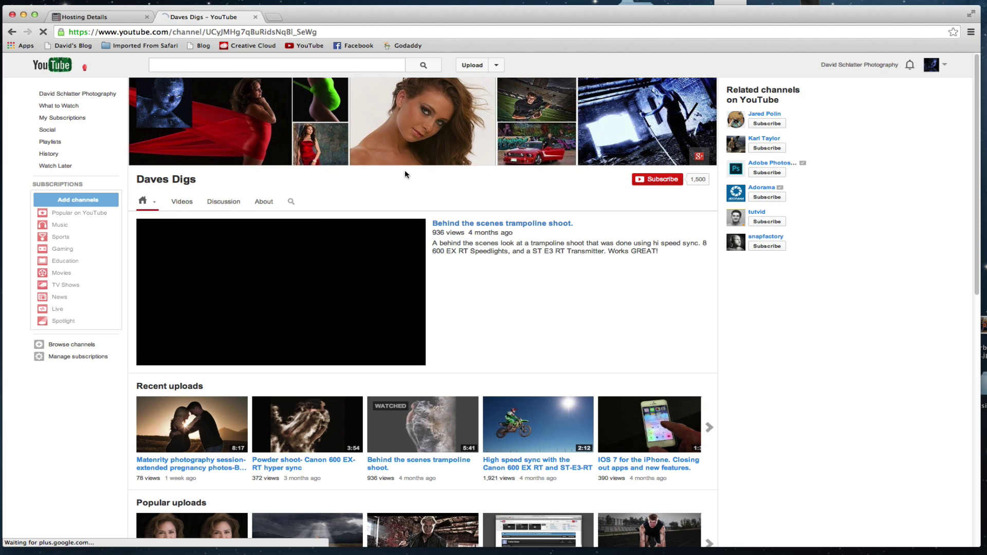
# - Return from YouTube to the WordPress site and view the live Daves Digs home page
pyautogui.click(12, 32)
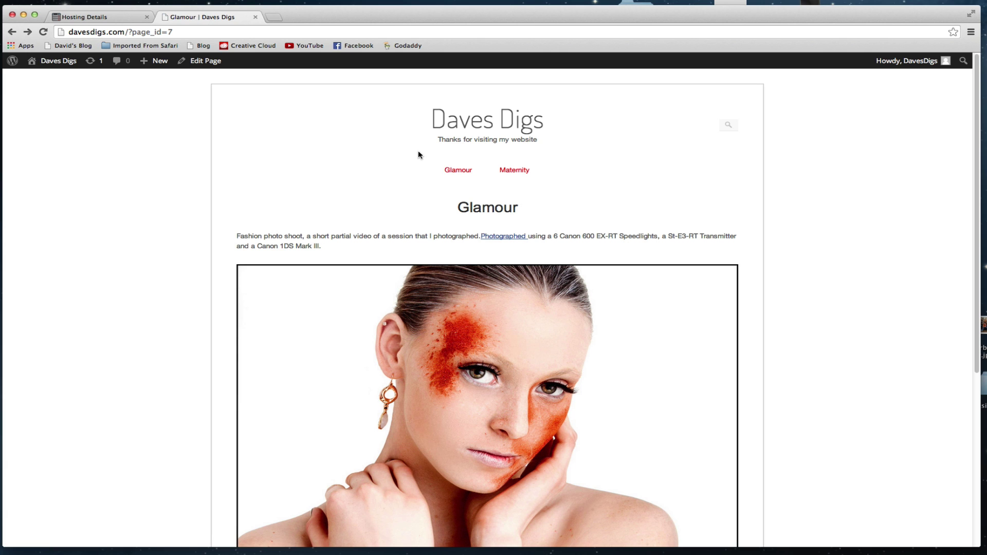
pyautogui.click(36, 77)
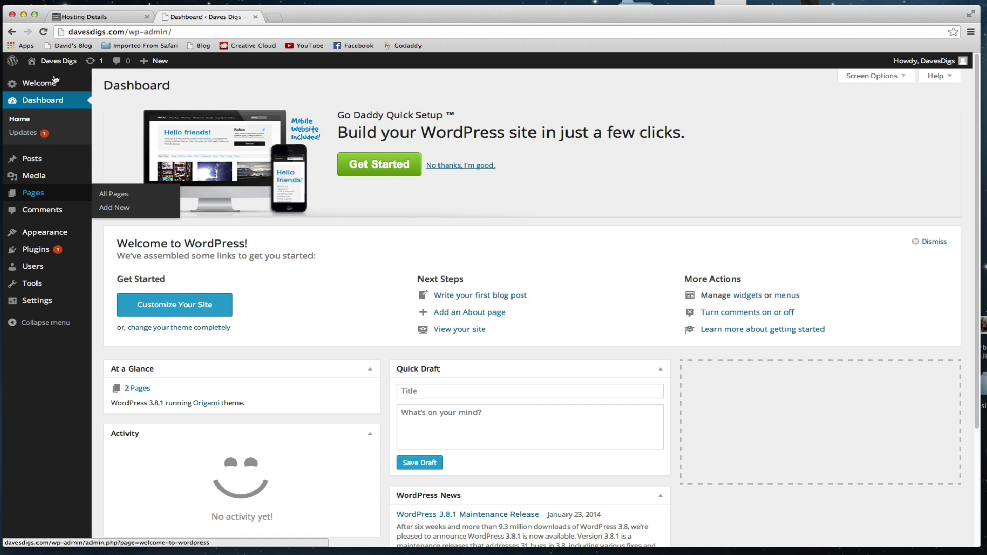
pyautogui.click(56, 61)
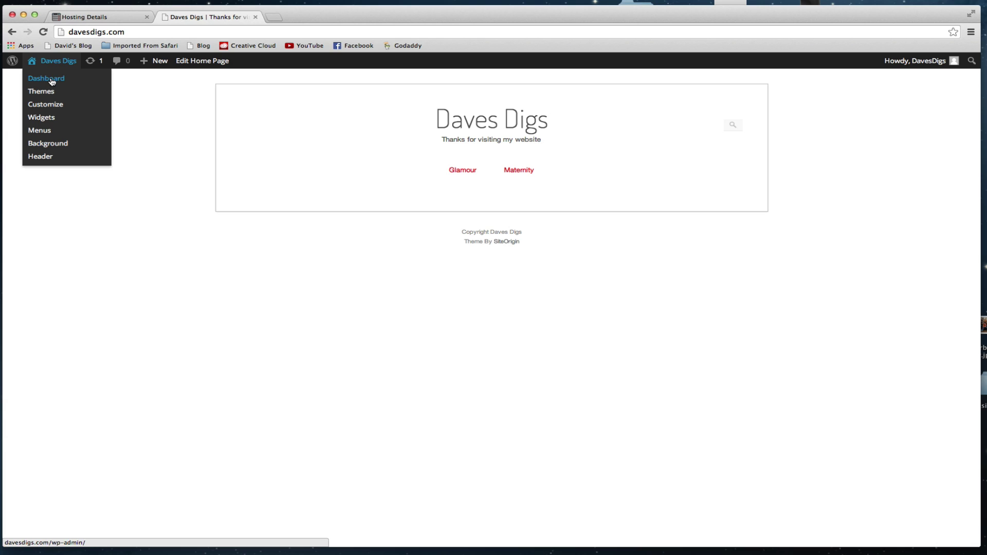
# - Create a new post titled "Who I am" and paste the copied introduction about the professional photographer as its text
pyautogui.click(49, 79)
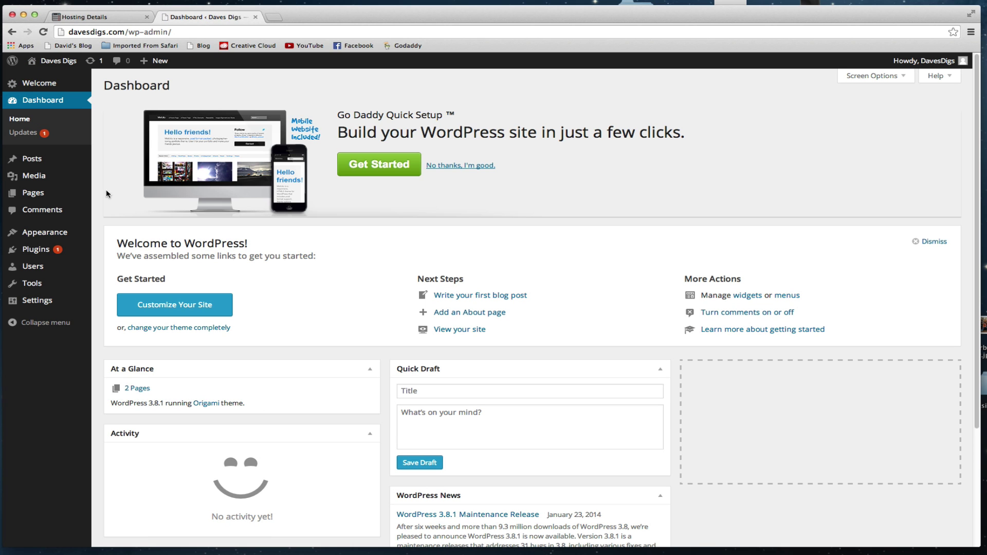
pyautogui.click(35, 160)
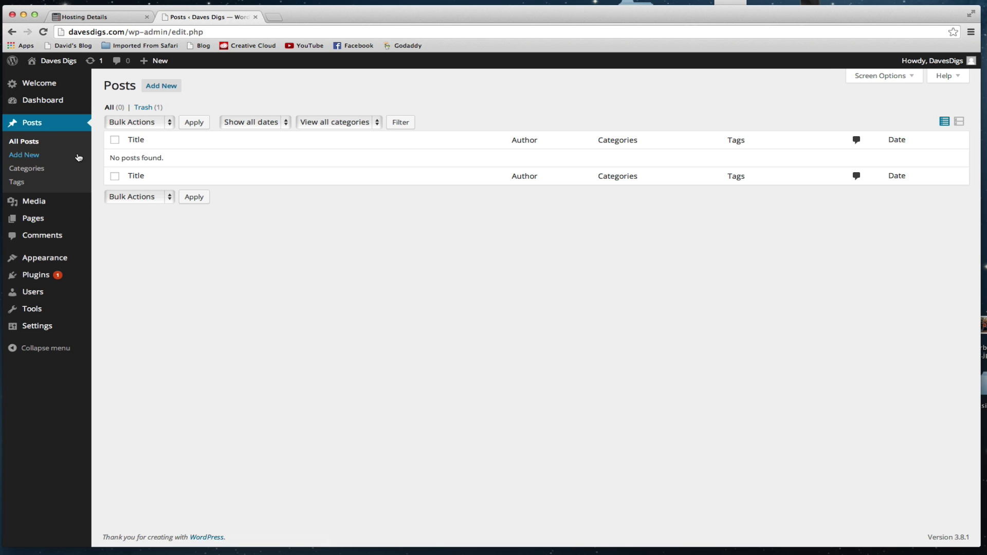
pyautogui.click(163, 88)
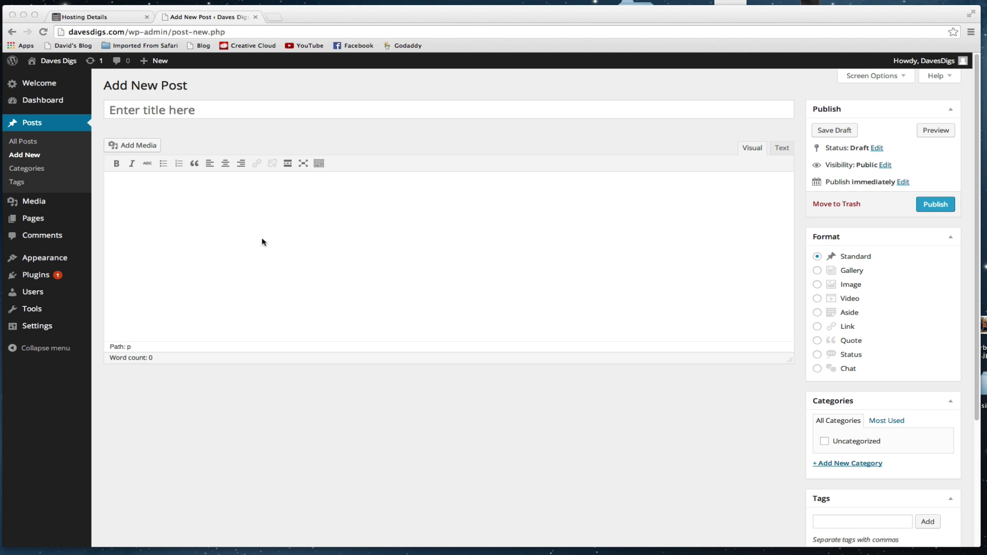
pyautogui.click(203, 193)
pyautogui.rightClick(201, 187)
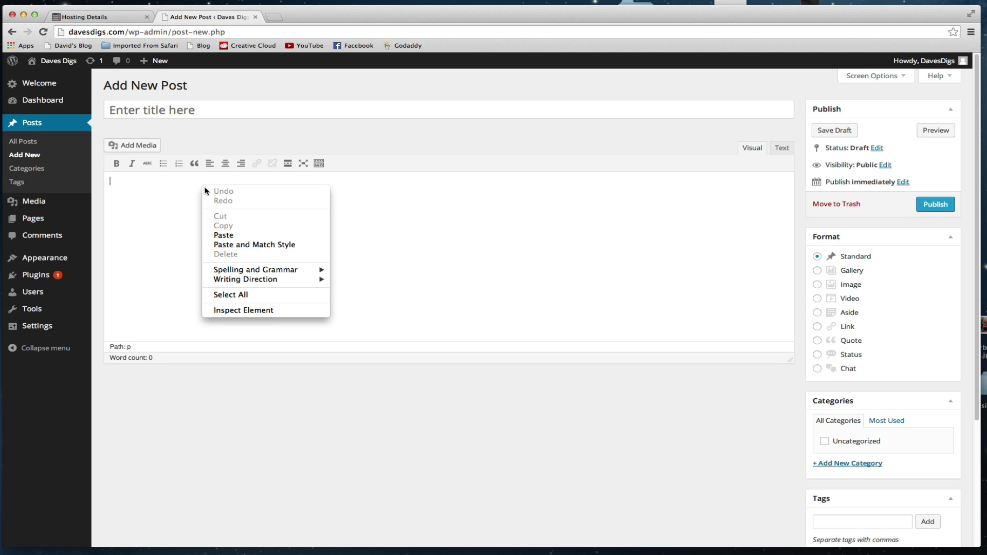
pyautogui.click(232, 232)
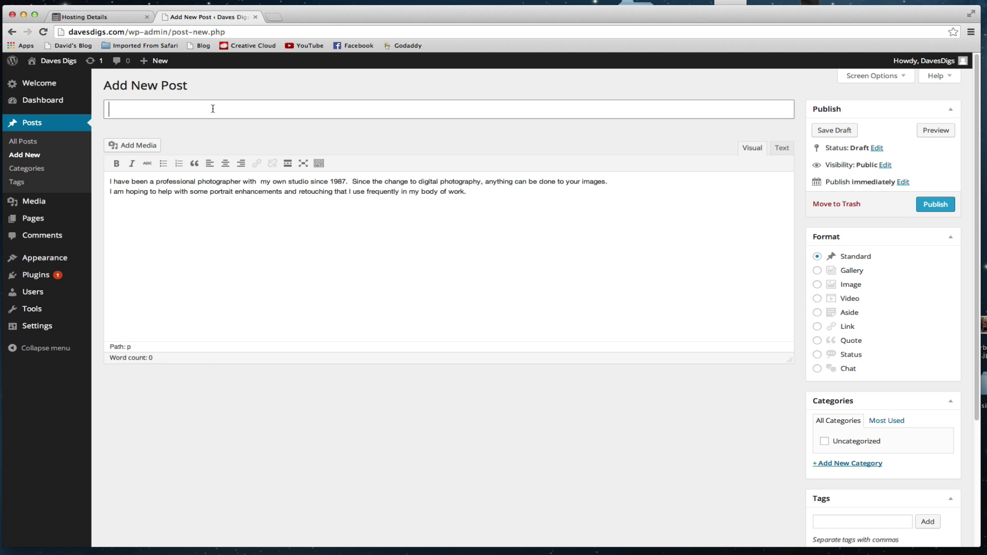
pyautogui.click(213, 109)
pyautogui.write('Who i am')
pyautogui.click(464, 193)
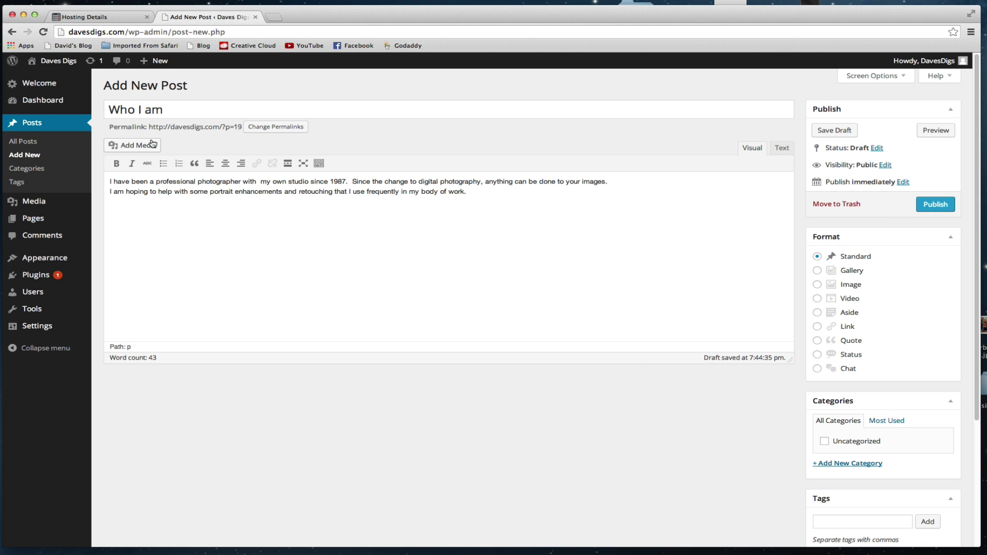
# - Insert 5DDV8841ccLay-copy.jpg into the post, centered at Large size, and start a new line below it
pyautogui.click(132, 146)
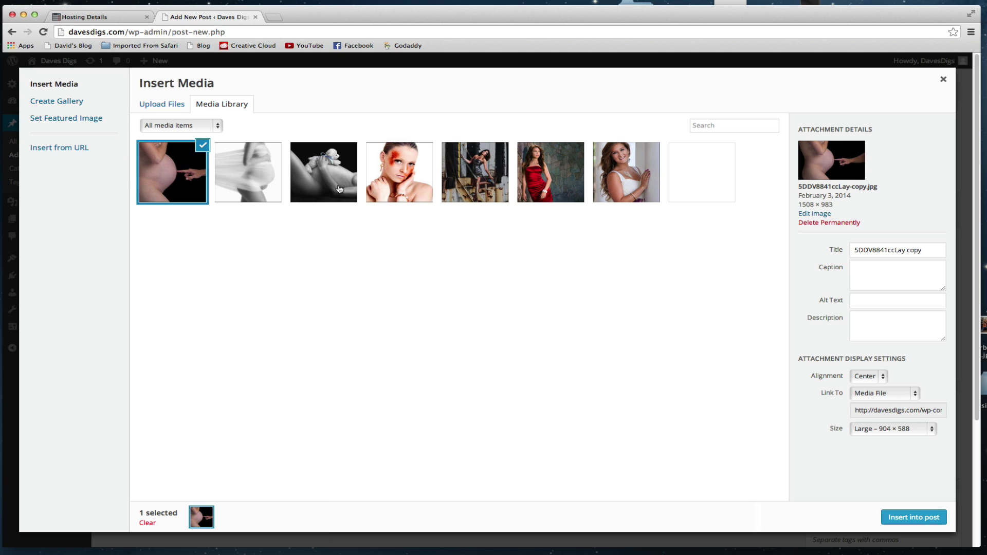
pyautogui.click(922, 522)
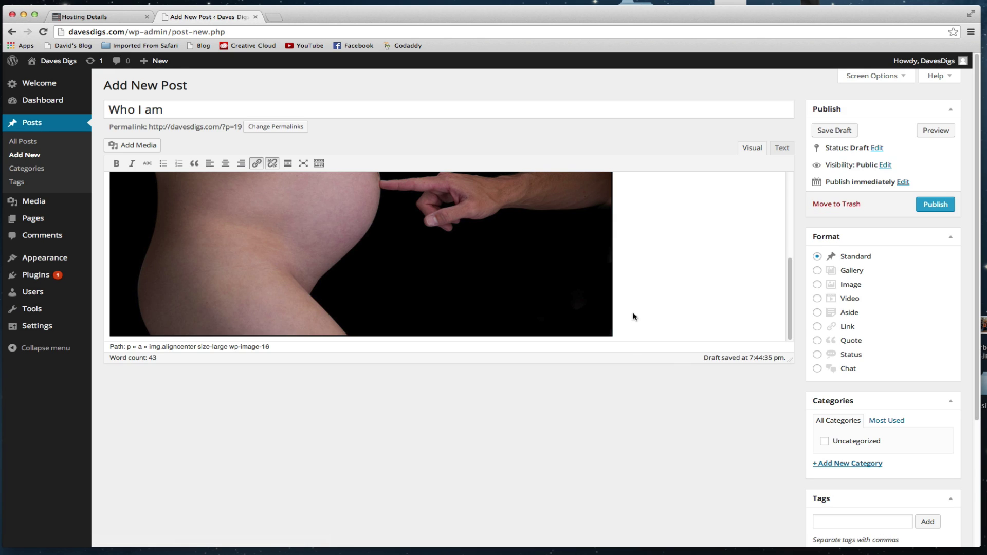
pyautogui.scroll(-4, 635, 315)
pyautogui.scroll(5, 653, 281)
pyautogui.scroll(-3, 665, 266)
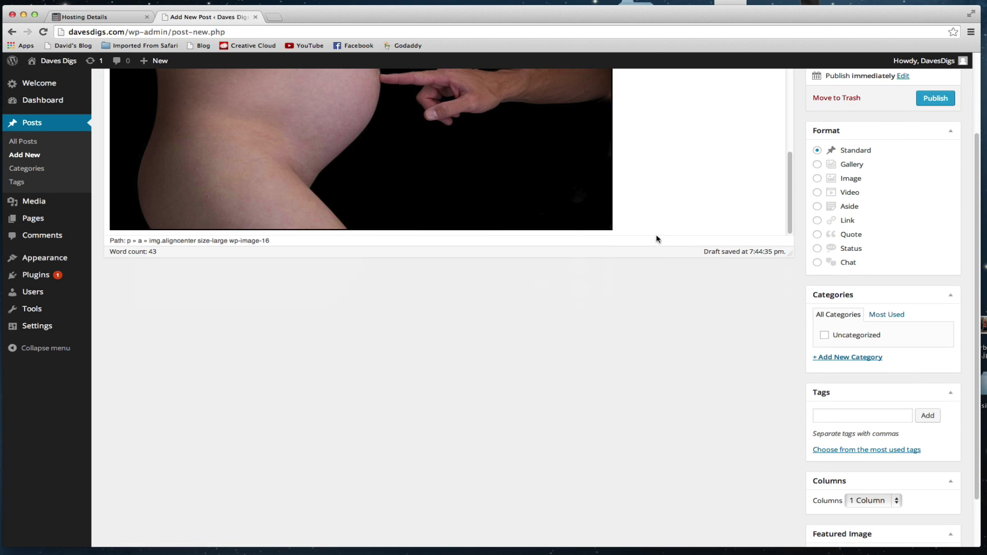
pyautogui.click(287, 229)
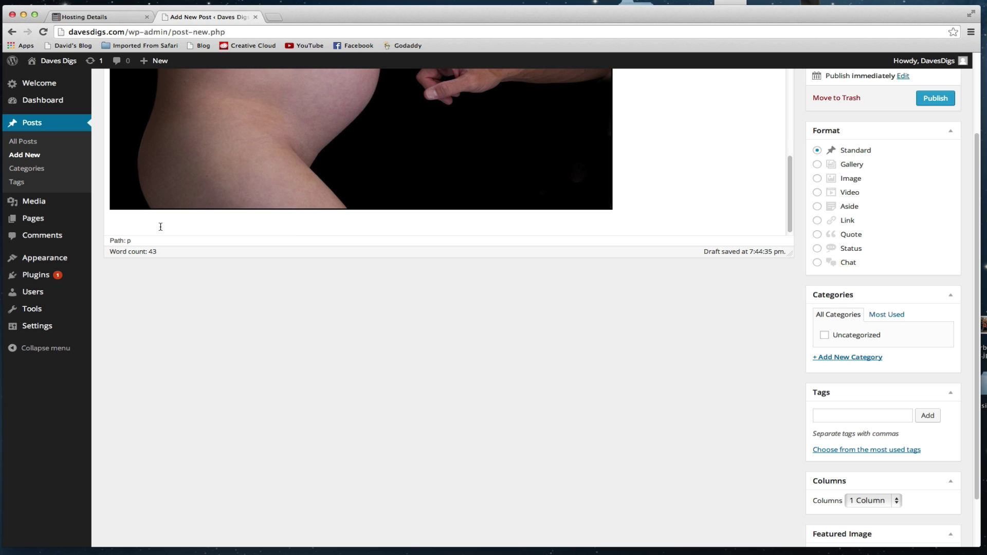
# - Insert 4Y2O9684cc8-copy.jpg below the first photo, centered at Large size, and continue on a new line
pyautogui.scroll(5, 175, 246)
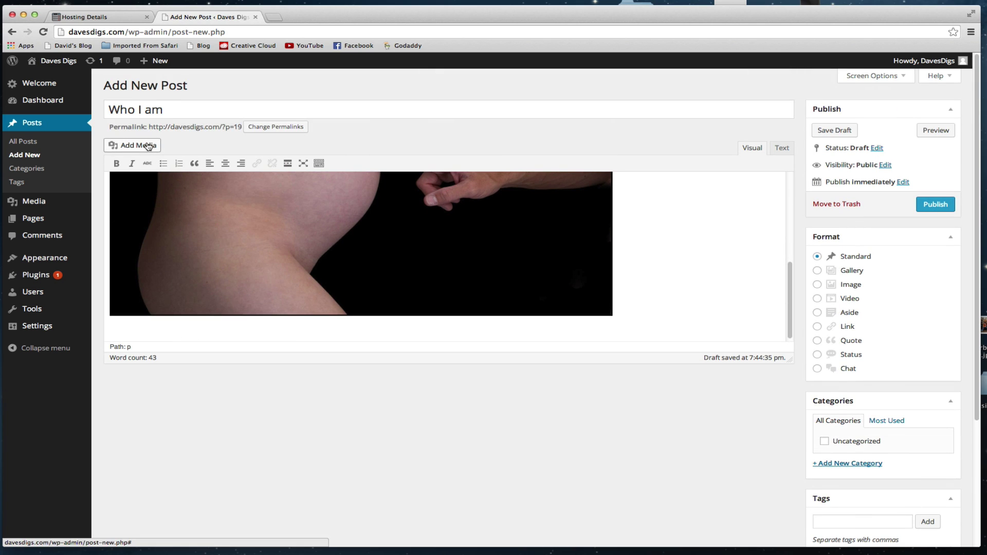
pyautogui.click(148, 145)
pyautogui.click(269, 173)
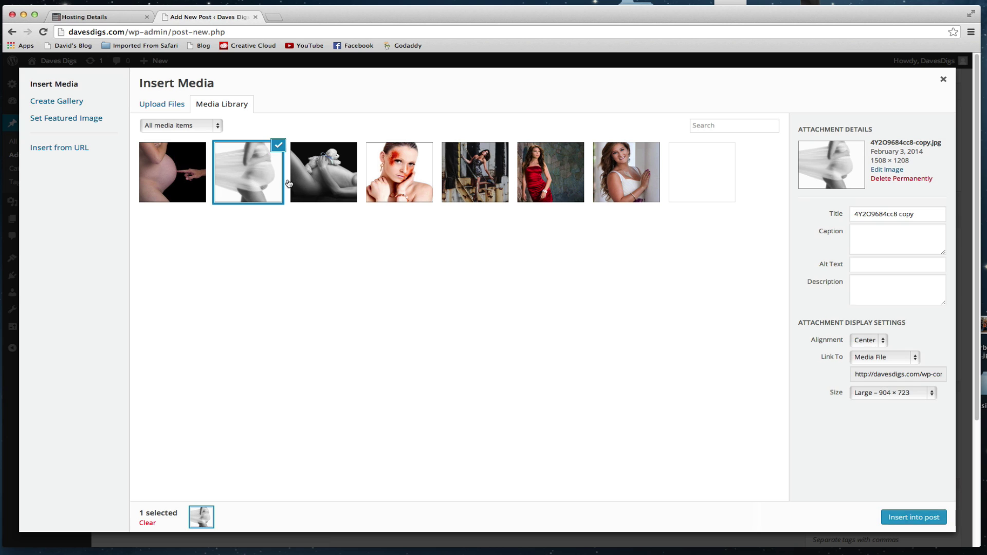
pyautogui.click(913, 518)
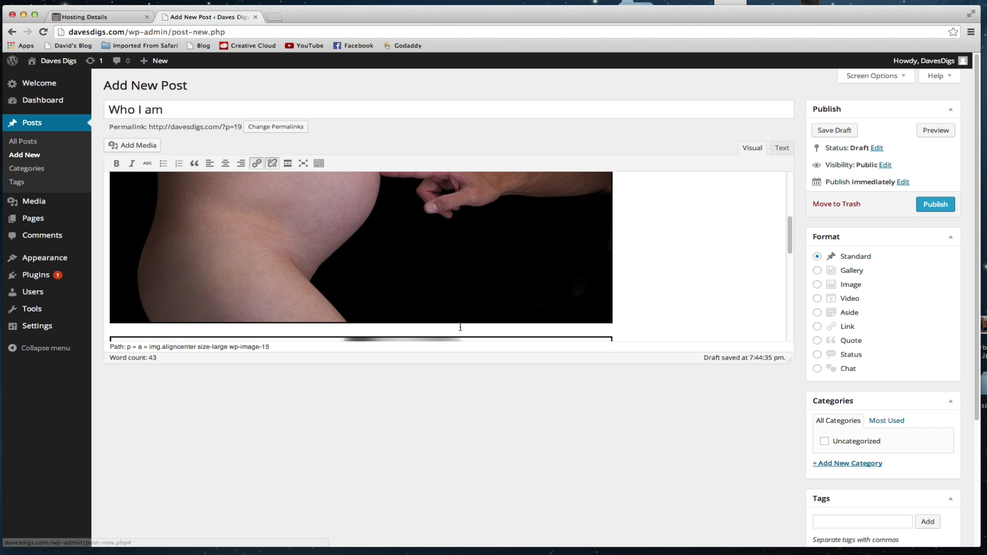
pyautogui.scroll(-1, 596, 355)
pyautogui.scroll(-5, 662, 251)
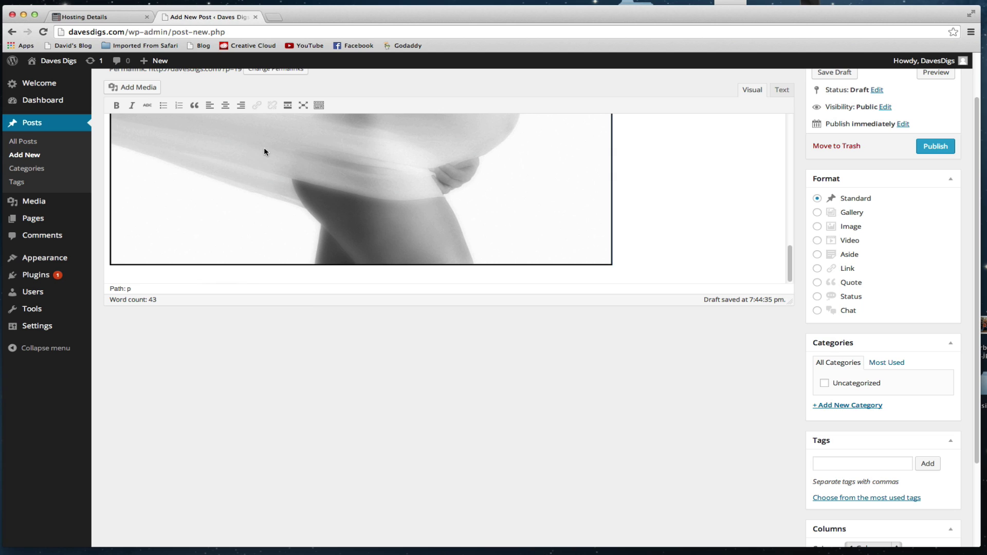
# - Insert the library photo of the woman on the rusty stairs below the second photo, centered at Large size
pyautogui.click(132, 88)
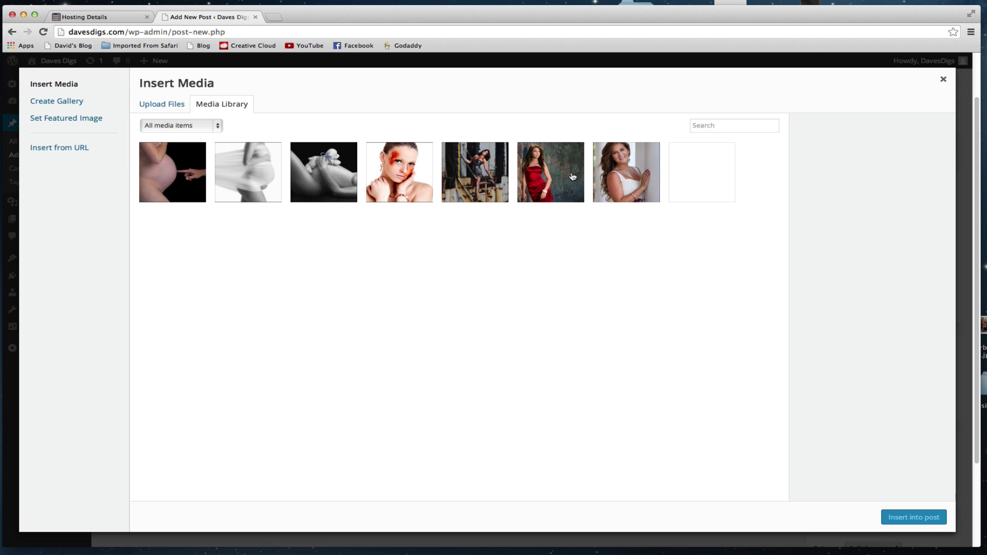
pyautogui.click(548, 175)
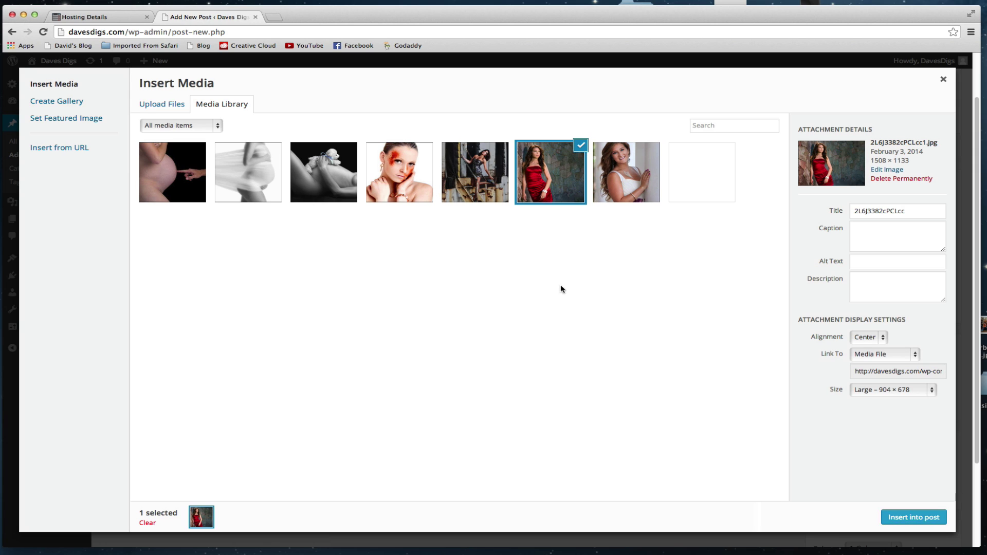
pyautogui.click(493, 194)
pyautogui.click(903, 518)
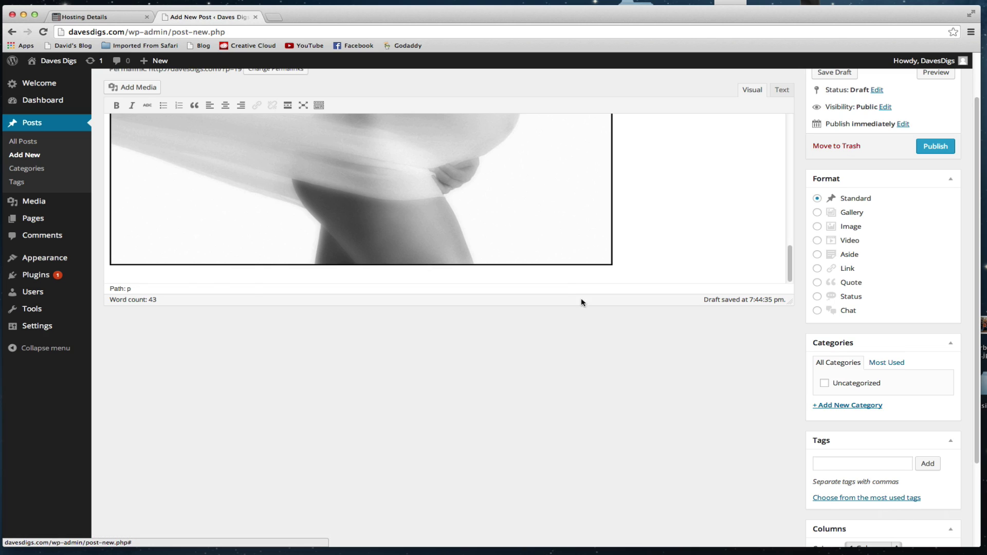
pyautogui.scroll(-5, 639, 250)
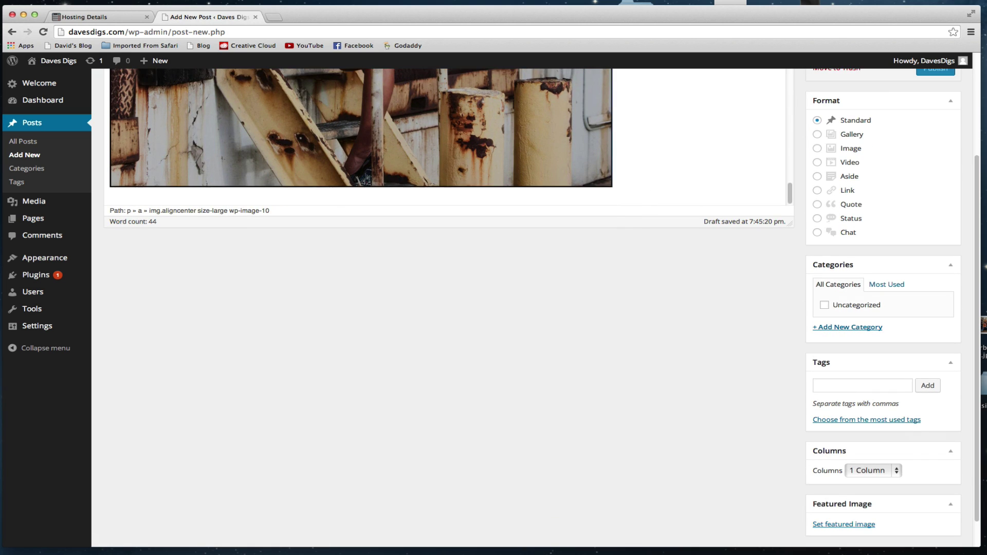
pyautogui.scroll(-1, 565, 190)
# - Paste the photographer introduction again below the rusty stairs photo and start a new line after it
pyautogui.click(474, 192)
pyautogui.rightClick(191, 191)
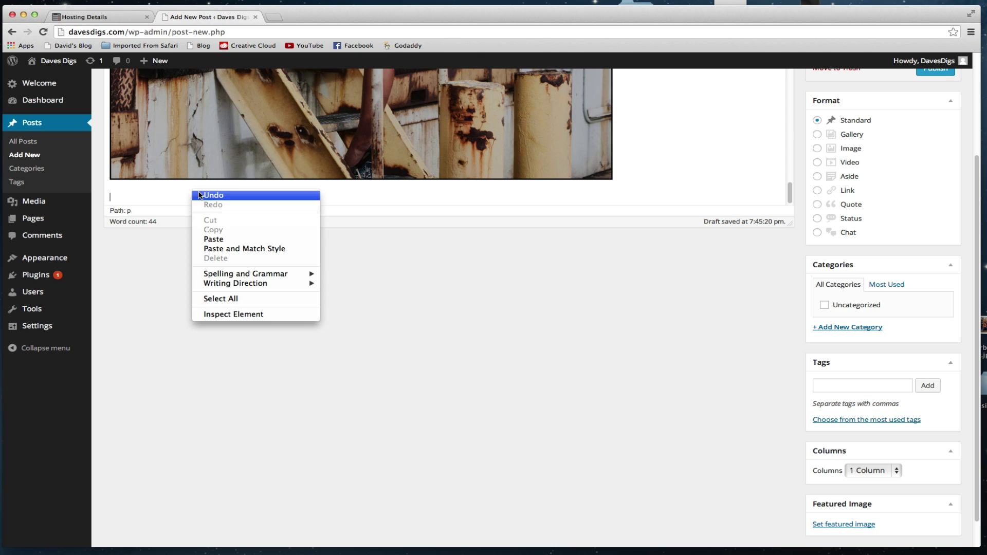
pyautogui.click(222, 238)
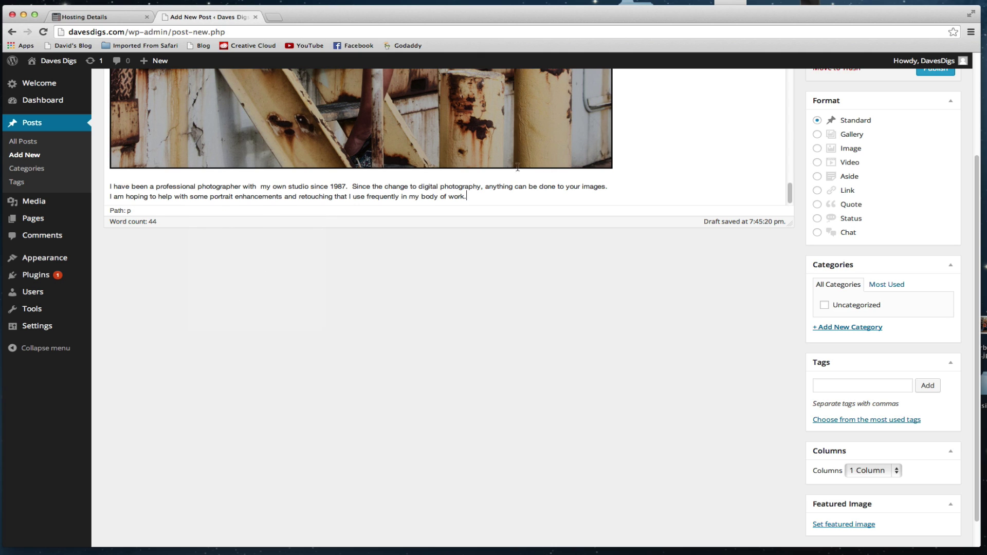
pyautogui.press('Return')
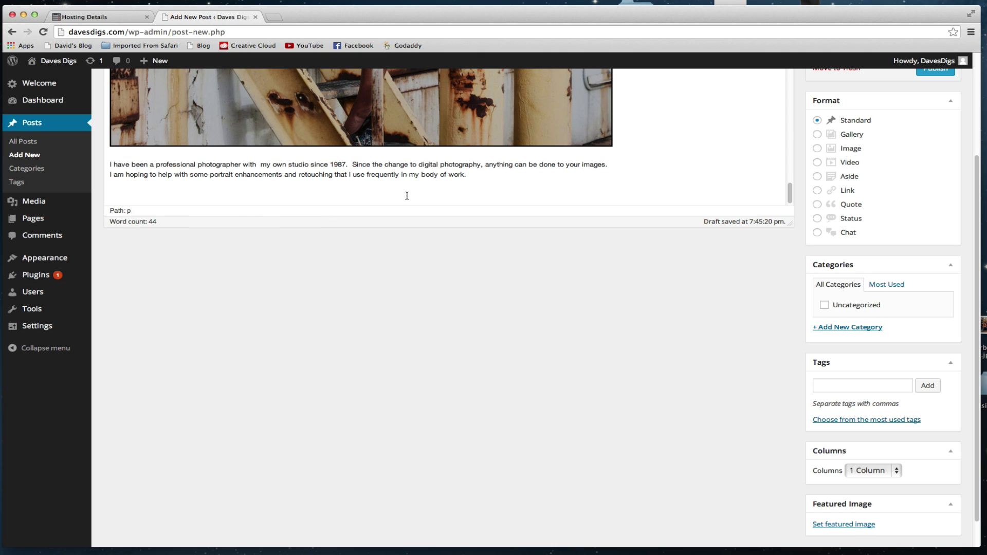
# - Insert davidphotogrpahy-002.jpg at the end of the post, centered at Large size, and publish the post
pyautogui.scroll(5, 179, 333)
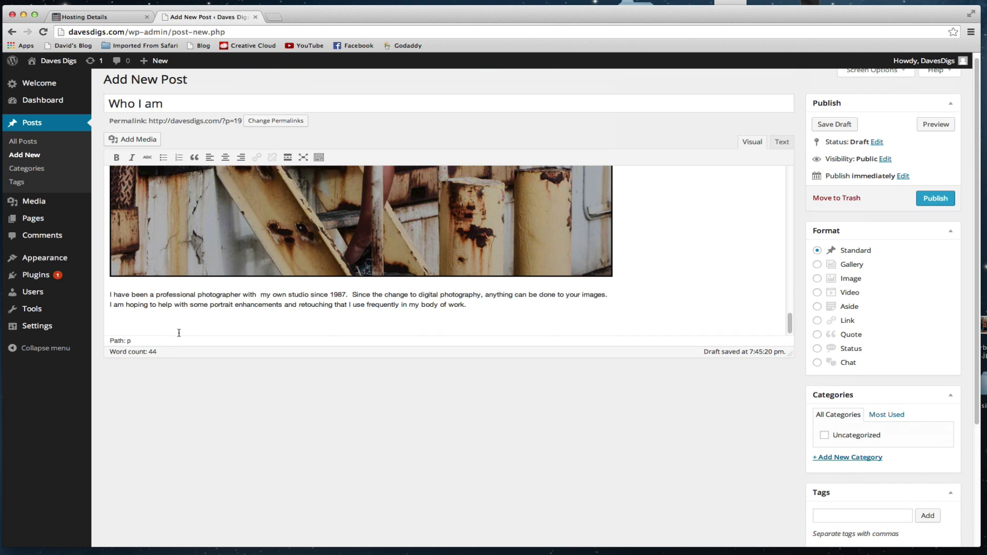
pyautogui.click(135, 139)
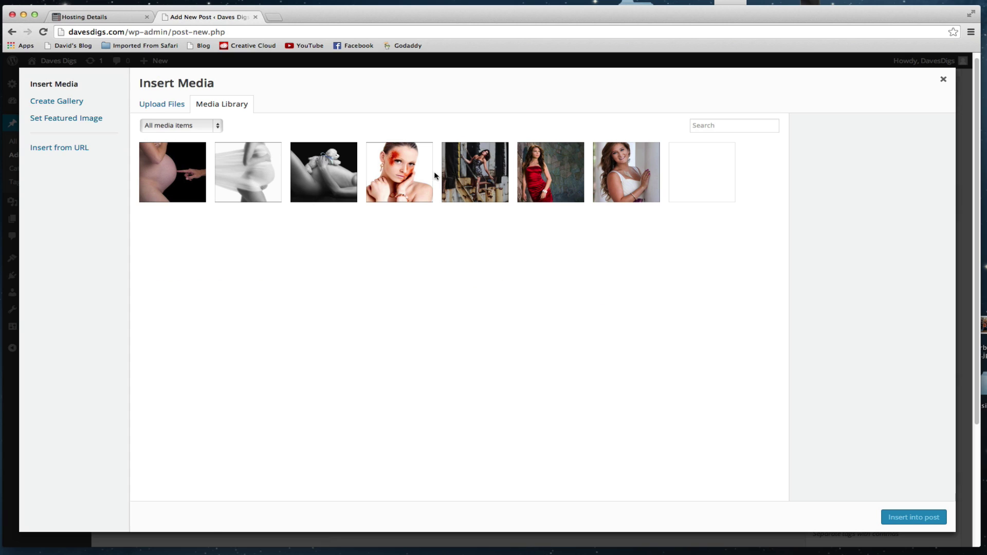
pyautogui.click(397, 167)
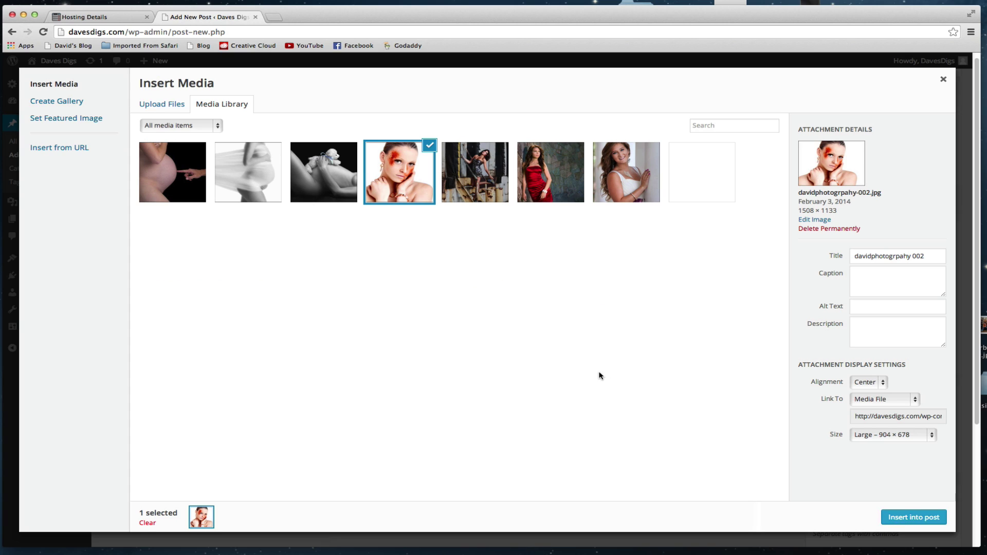
pyautogui.click(925, 517)
pyautogui.click(934, 200)
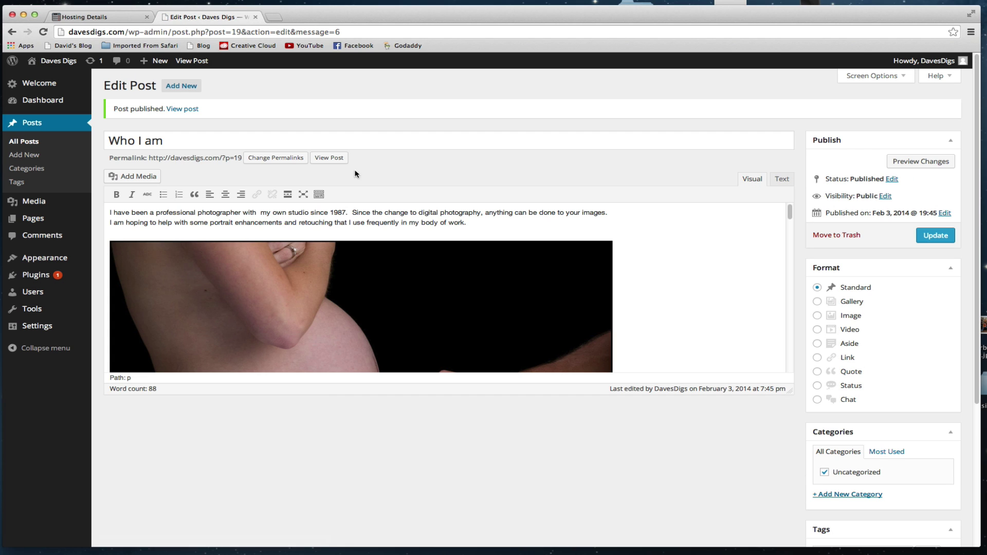
# - View the live home page and look through the "Who I am" post's text and photos
pyautogui.click(61, 63)
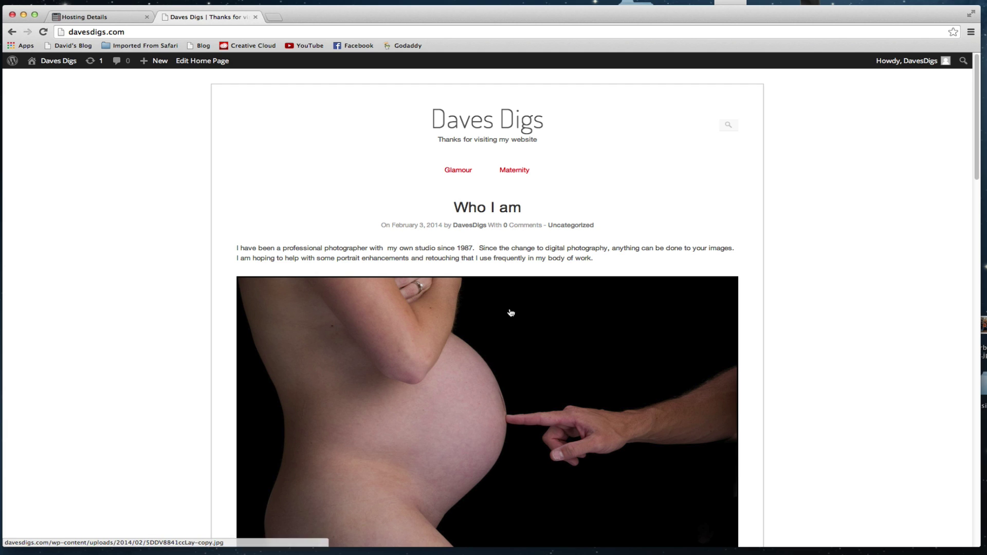
pyautogui.scroll(-10, 511, 310)
pyautogui.scroll(-15, 511, 310)
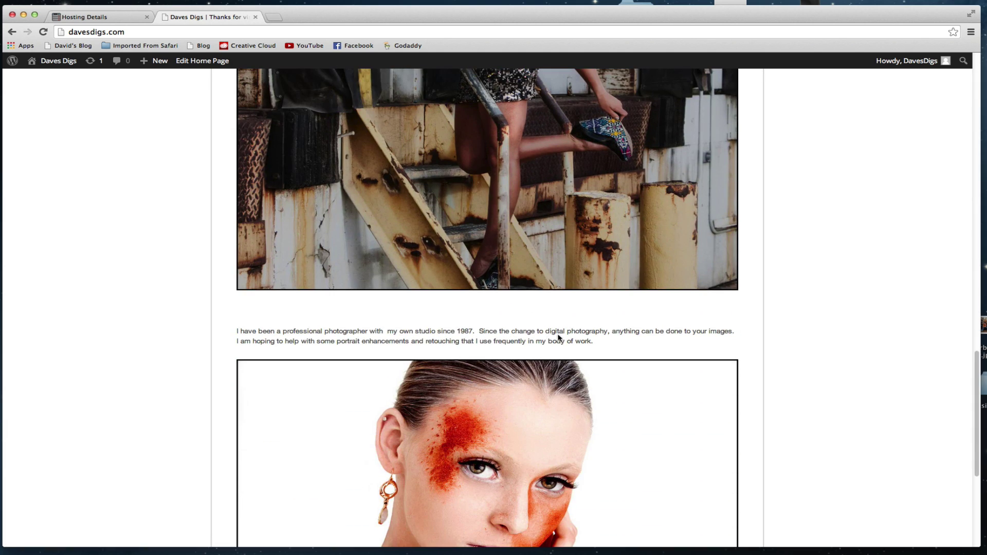
pyautogui.scroll(-5, 555, 329)
pyautogui.scroll(8, 553, 322)
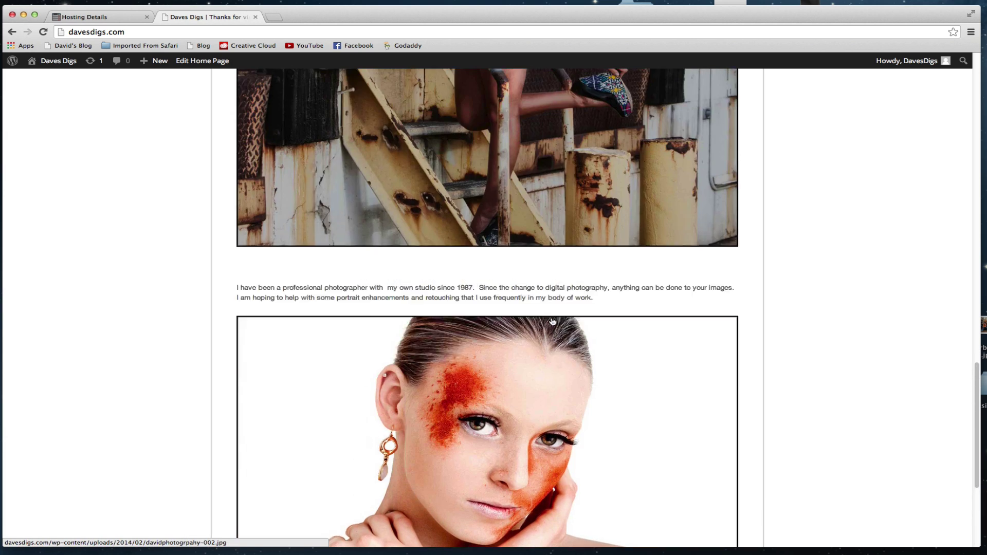
pyautogui.scroll(10, 554, 322)
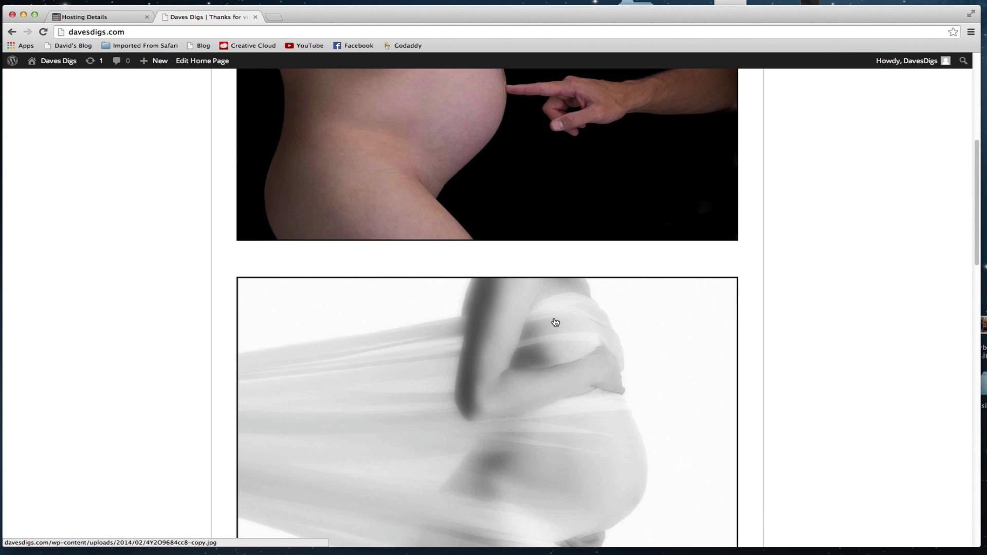
pyautogui.scroll(2, 555, 321)
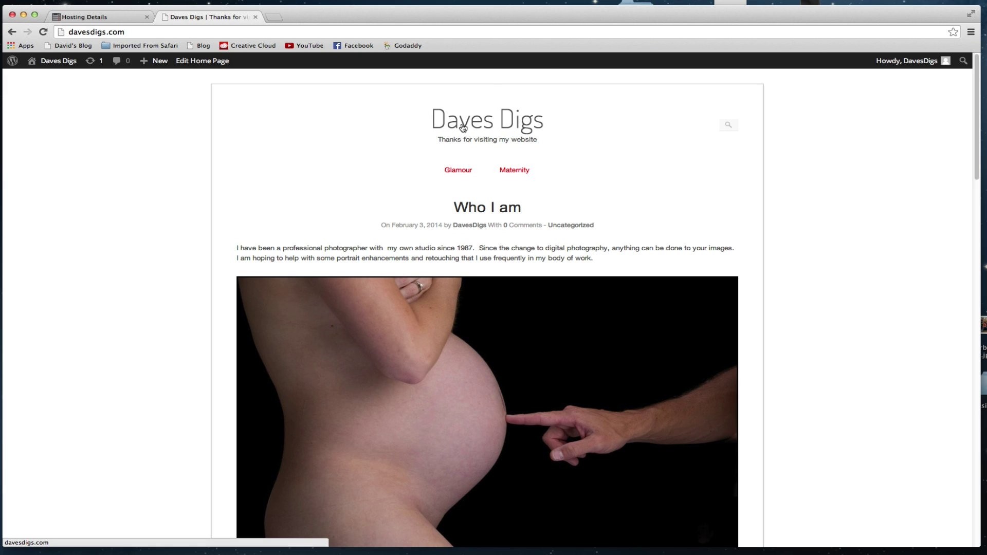
# - Upload ddlogo.jpg from the wordpress folder on the desktop as the site's custom header image
pyautogui.click(56, 61)
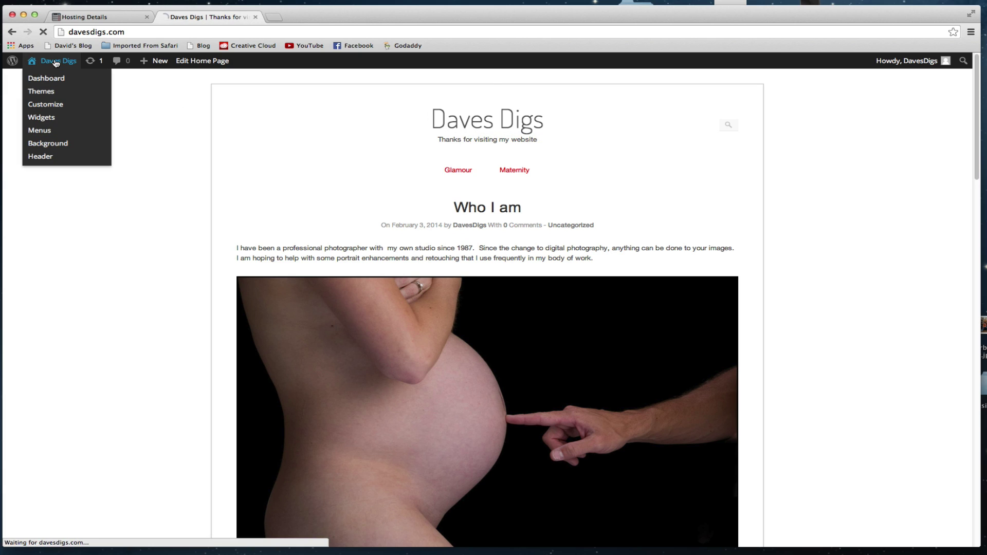
pyautogui.moveTo(54, 236)
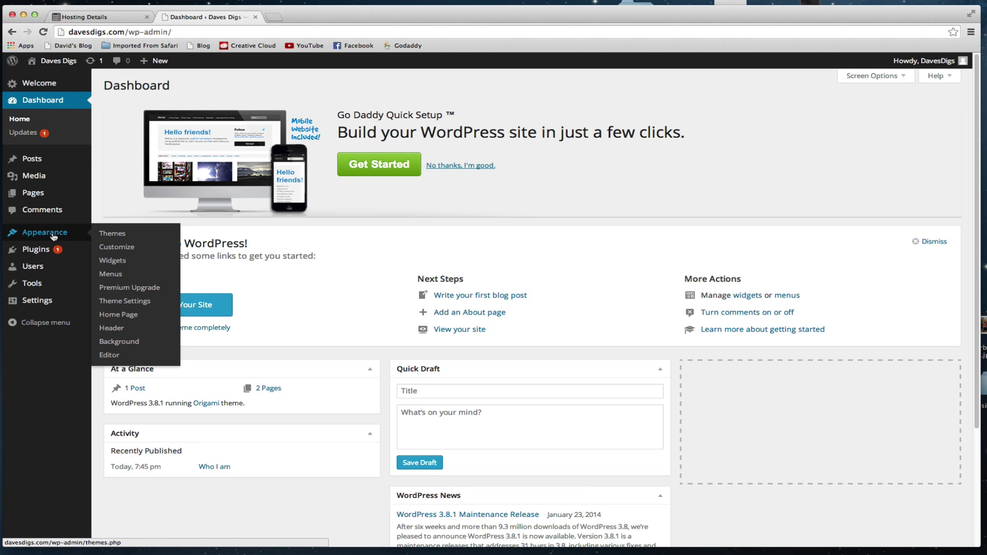
pyautogui.click(112, 328)
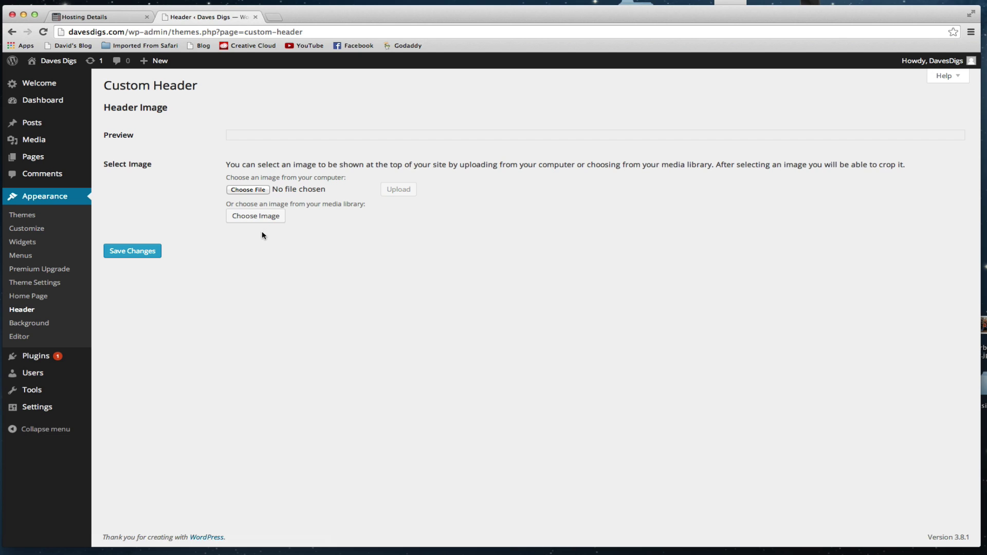
pyautogui.click(258, 191)
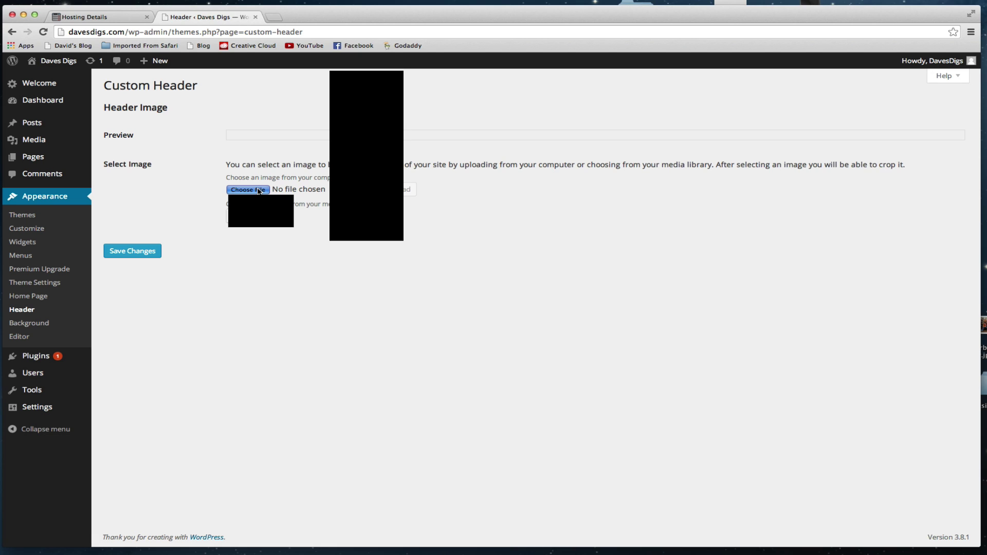
pyautogui.click(566, 80)
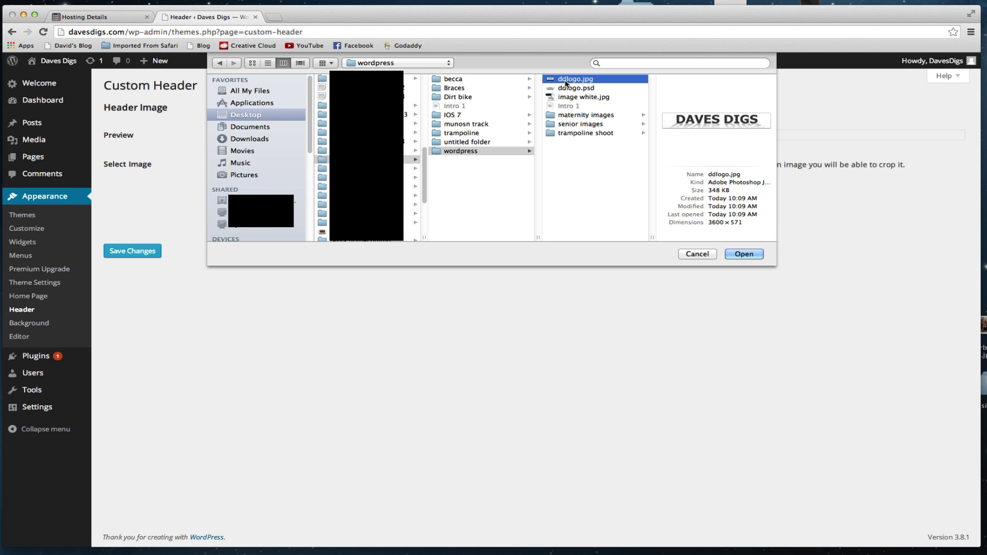
pyautogui.click(744, 254)
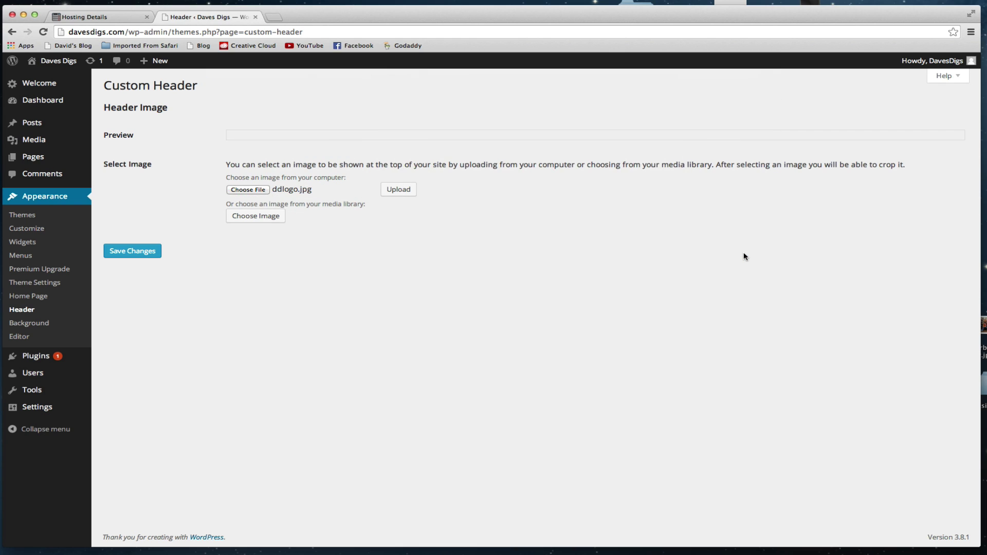
pyautogui.click(400, 189)
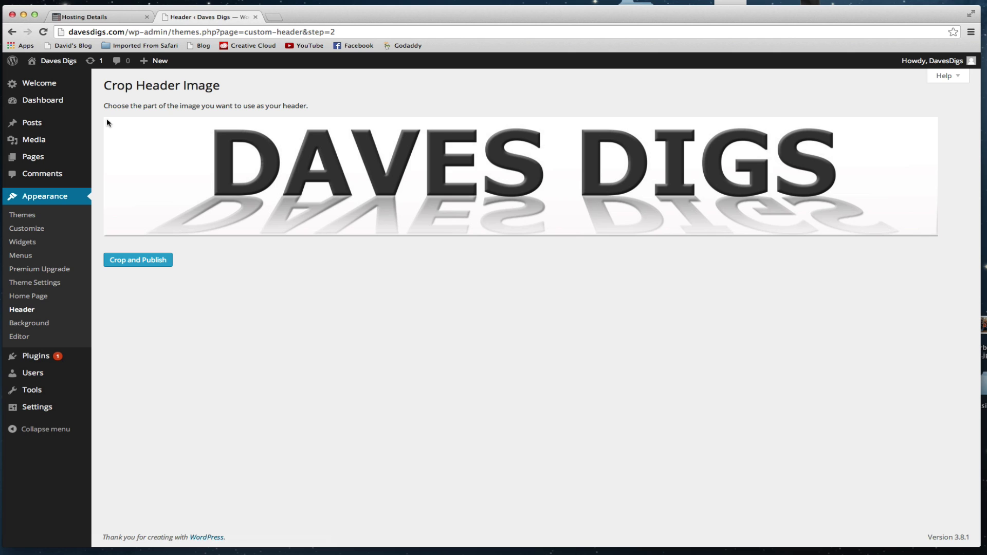
# - Crop the header image to nearly the whole DAVES DIGS logo, publish it and save the header changes
pyautogui.moveTo(107, 119); pyautogui.dragTo(878, 240)
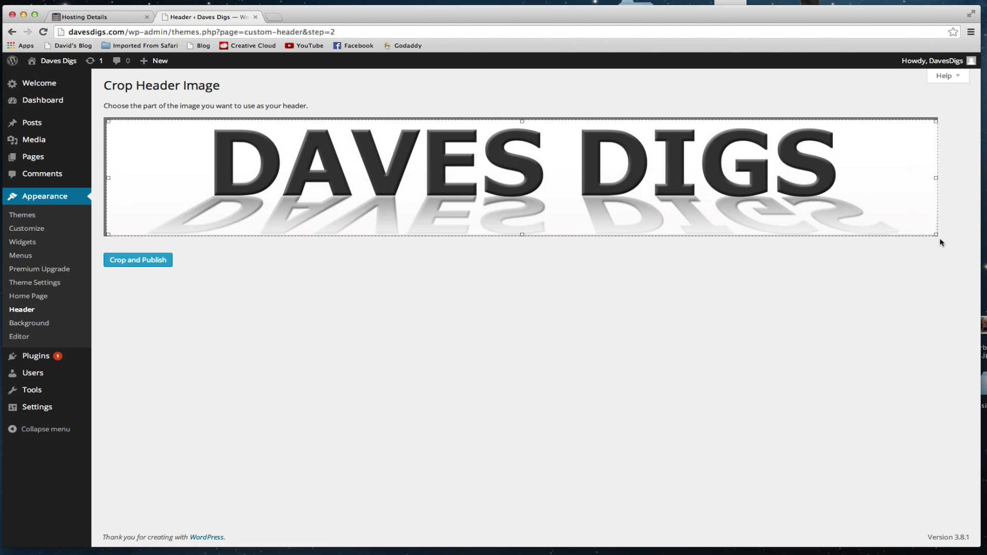
pyautogui.click(138, 260)
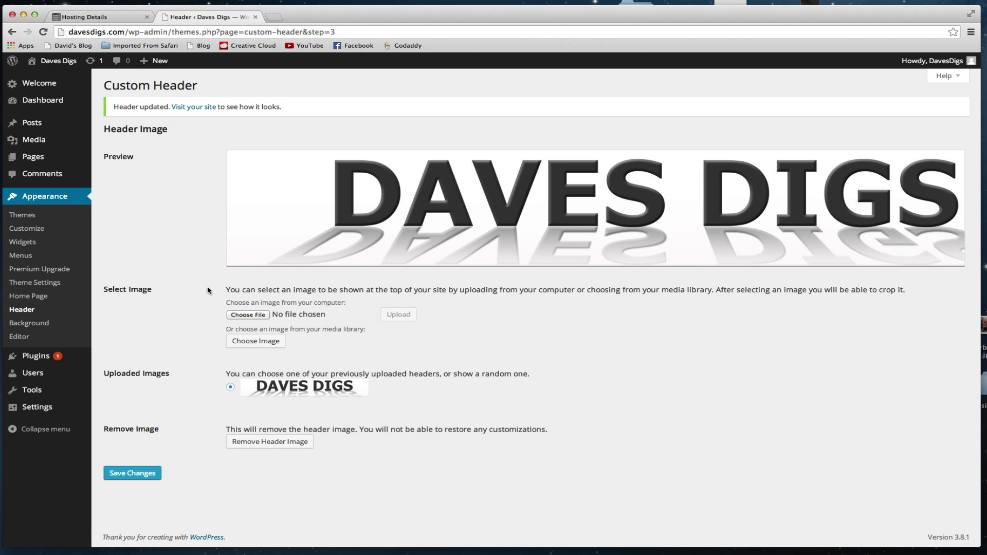
pyautogui.click(136, 472)
# - View the live home page to check the logo header above the Glamour and Maternity links
pyautogui.moveTo(63, 61)
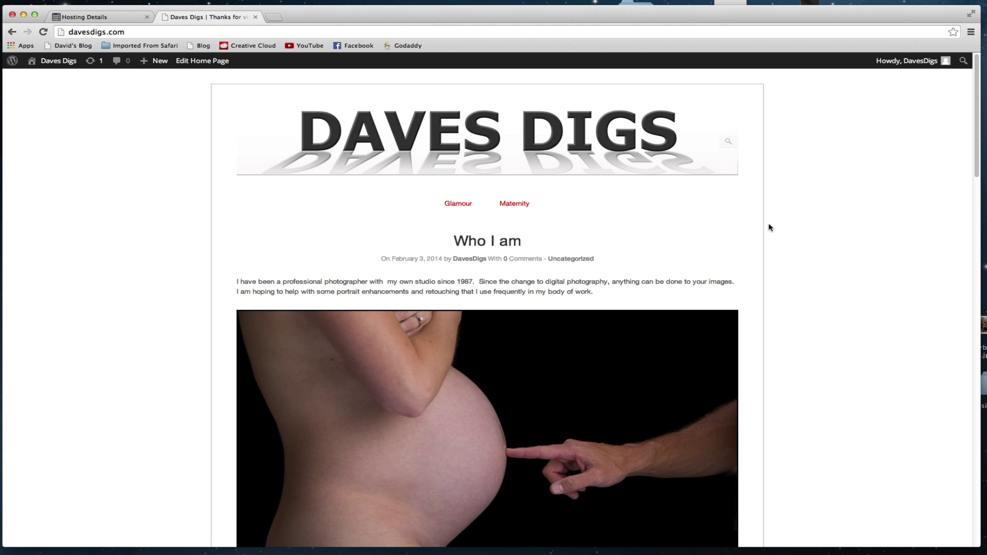
pyautogui.scroll(-2, 737, 174)
pyautogui.scroll(2, 642, 159)
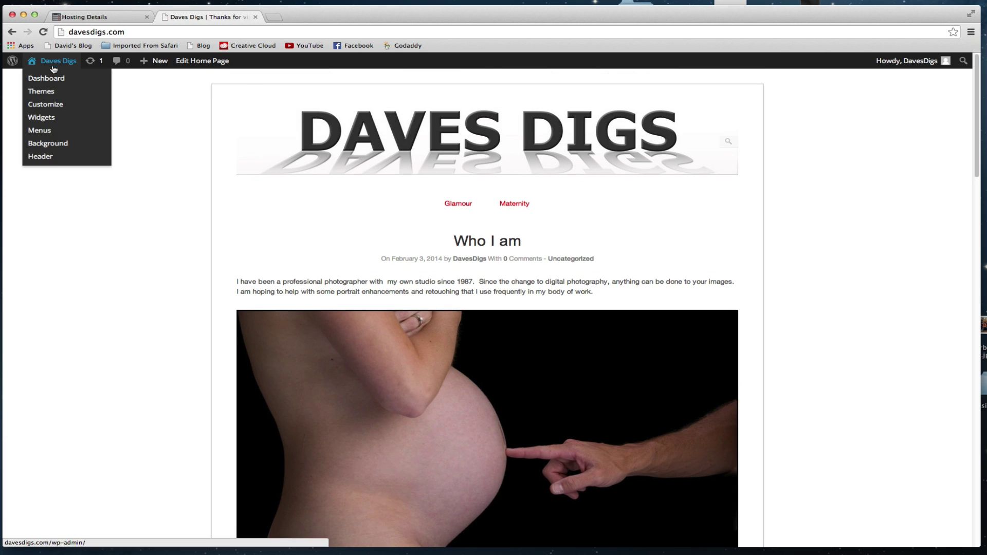
# - Open the Origami theme customizer, show the site title and tagline settings, and look through the home page preview
pyautogui.click(46, 105)
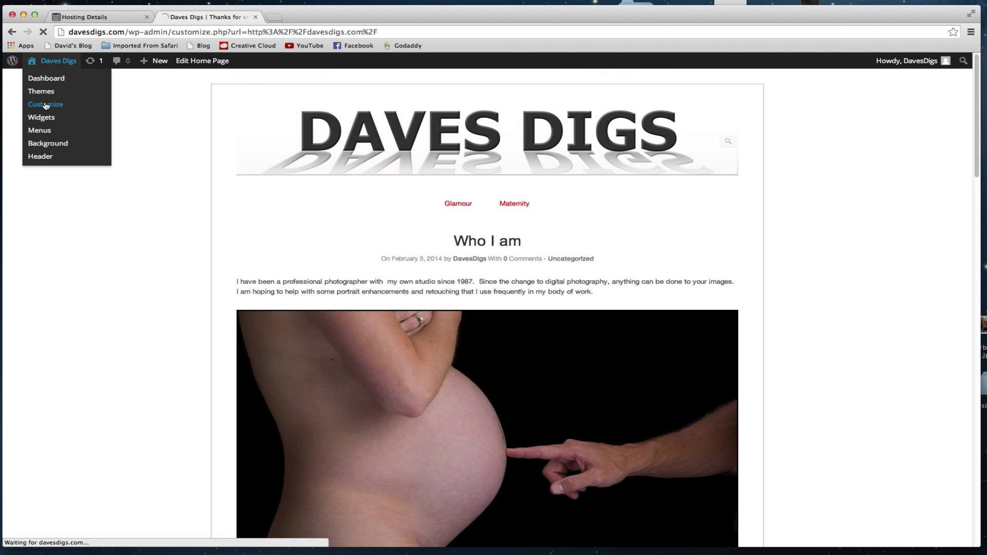
pyautogui.click(155, 125)
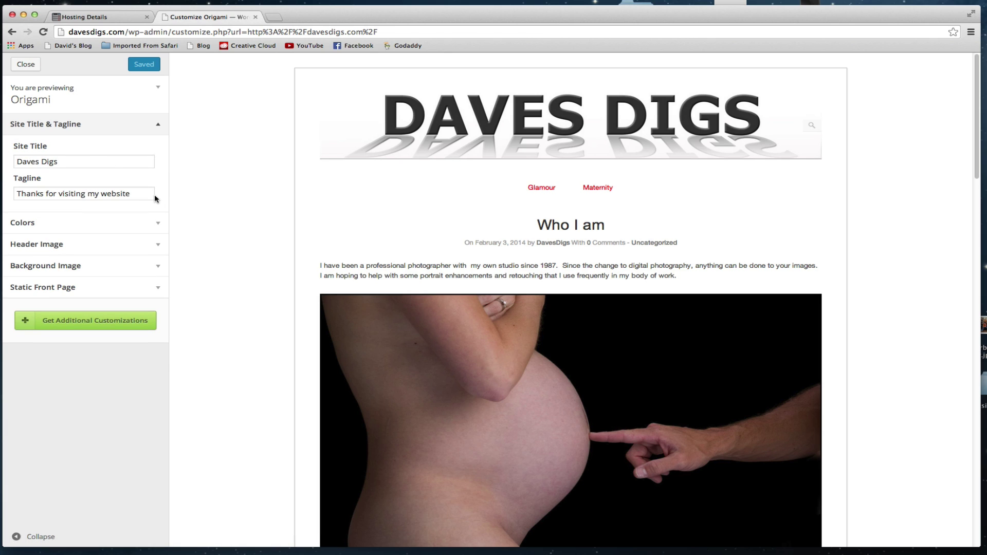
pyautogui.scroll(-10, 224, 170)
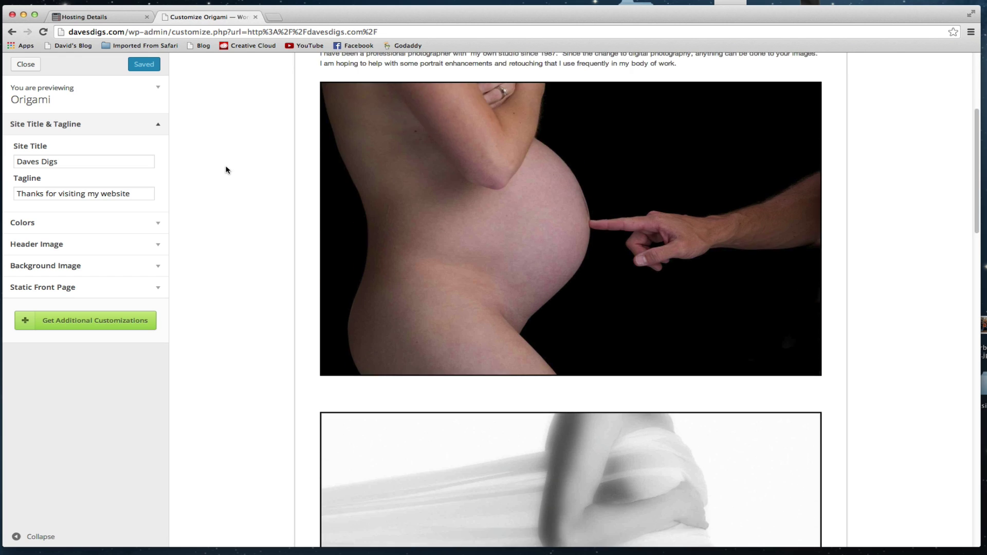
pyautogui.scroll(-10, 227, 170)
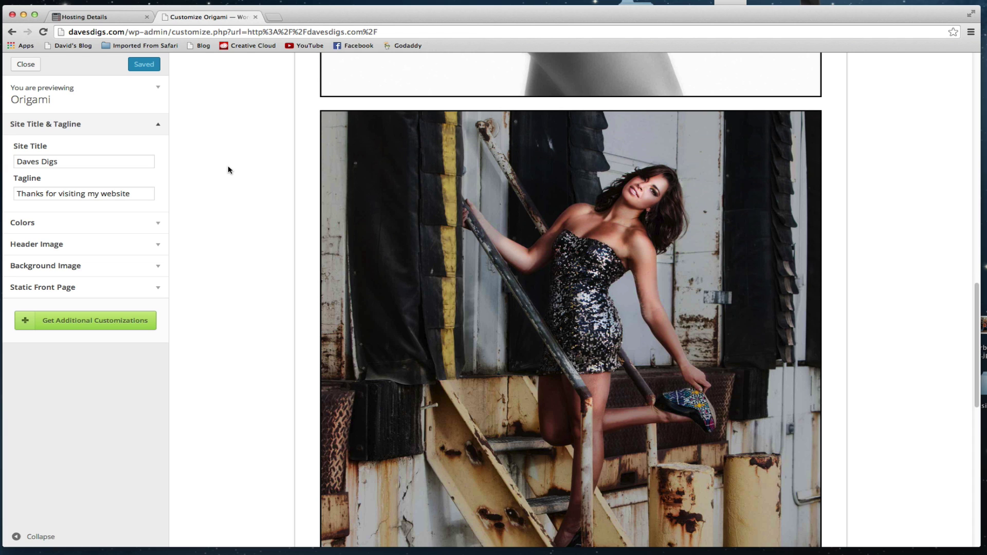
pyautogui.scroll(10, 243, 168)
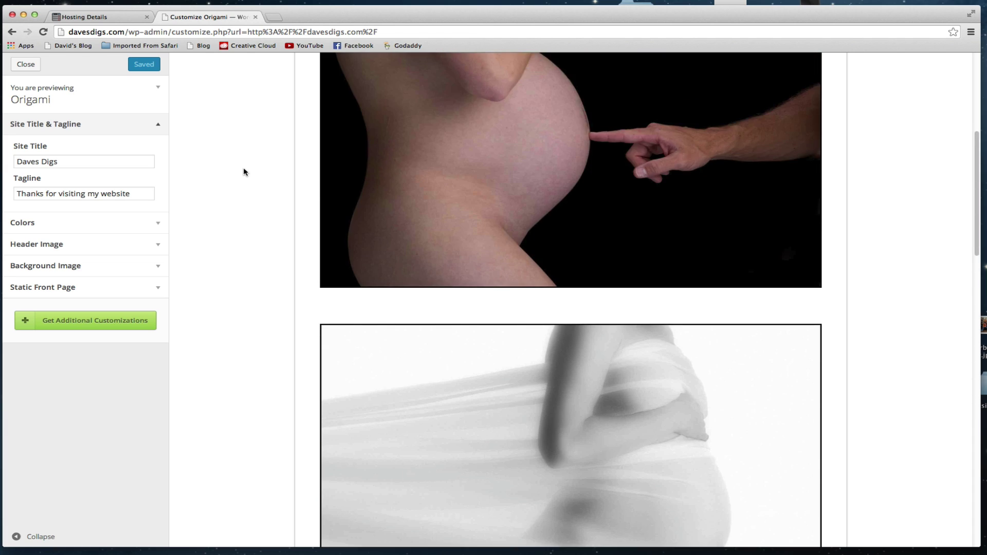
pyautogui.scroll(6, 244, 169)
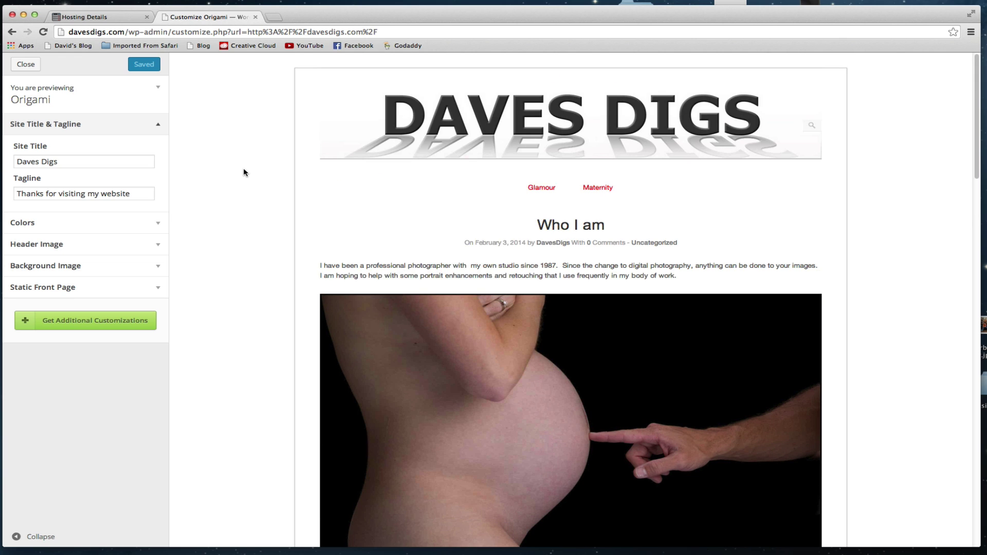